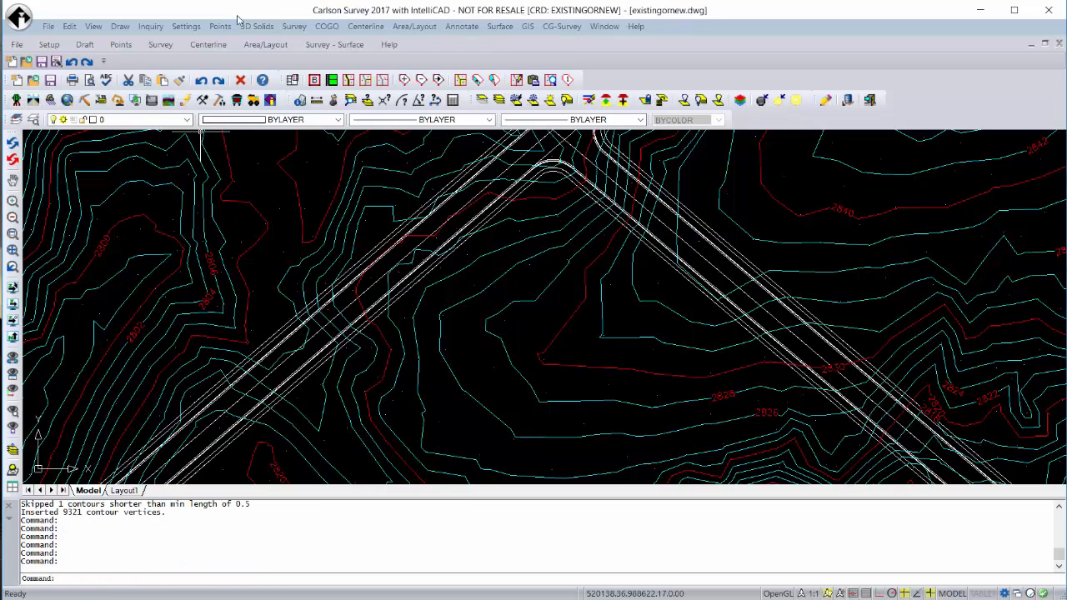
Open the Enter Deed Description dialog, reopen it with the PDD command, and close it each time without changes.
{"action": "left_click", "coordinate": [294, 27]}
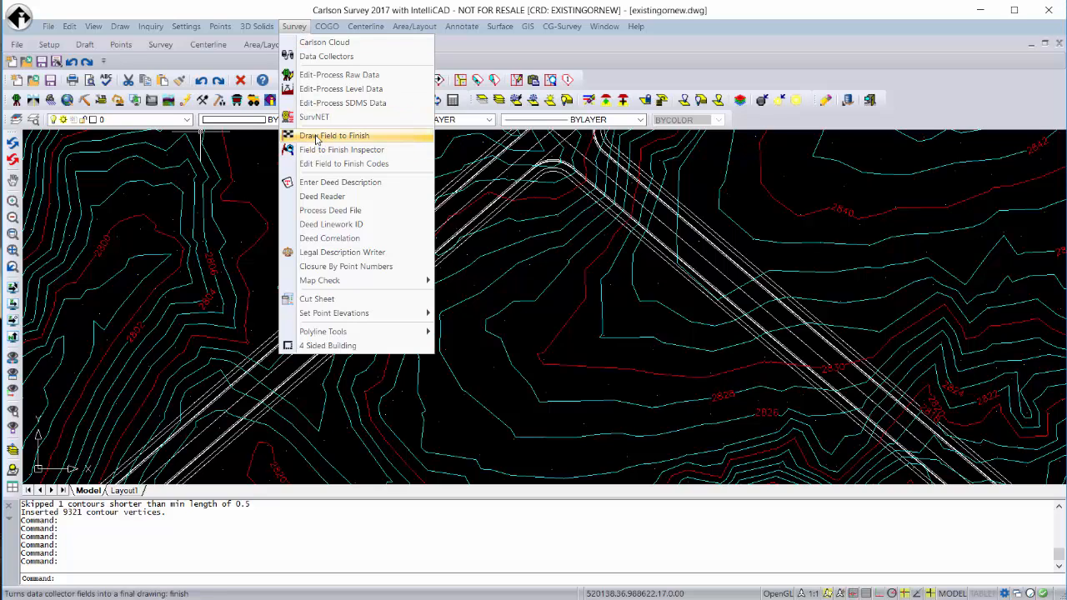
{"action": "left_click", "coordinate": [323, 184]}
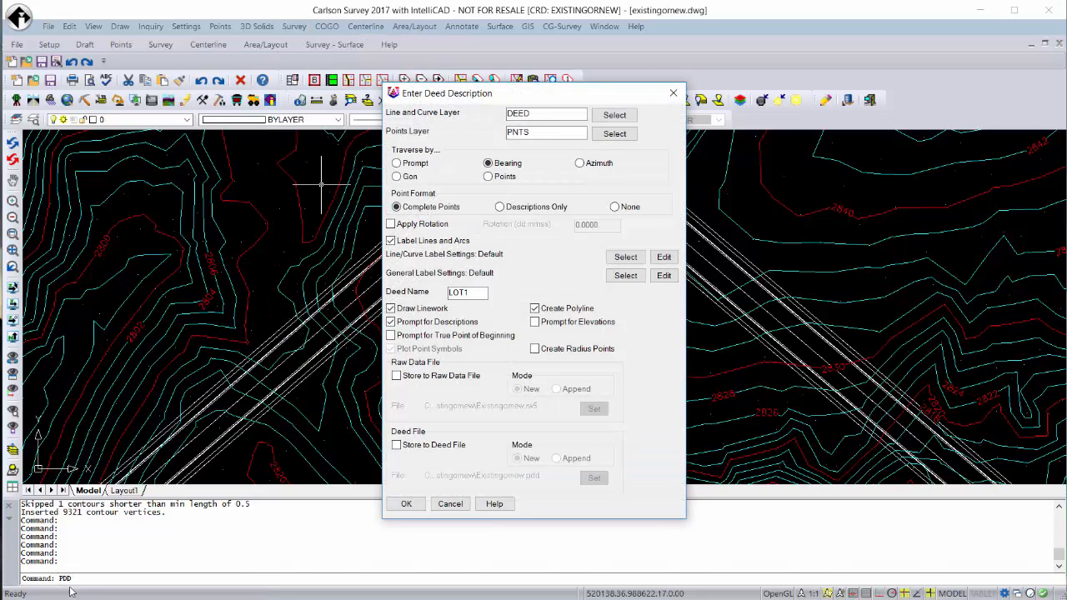
{"action": "left_click", "coordinate": [450, 503]}
{"action": "type", "text": "PDD"}
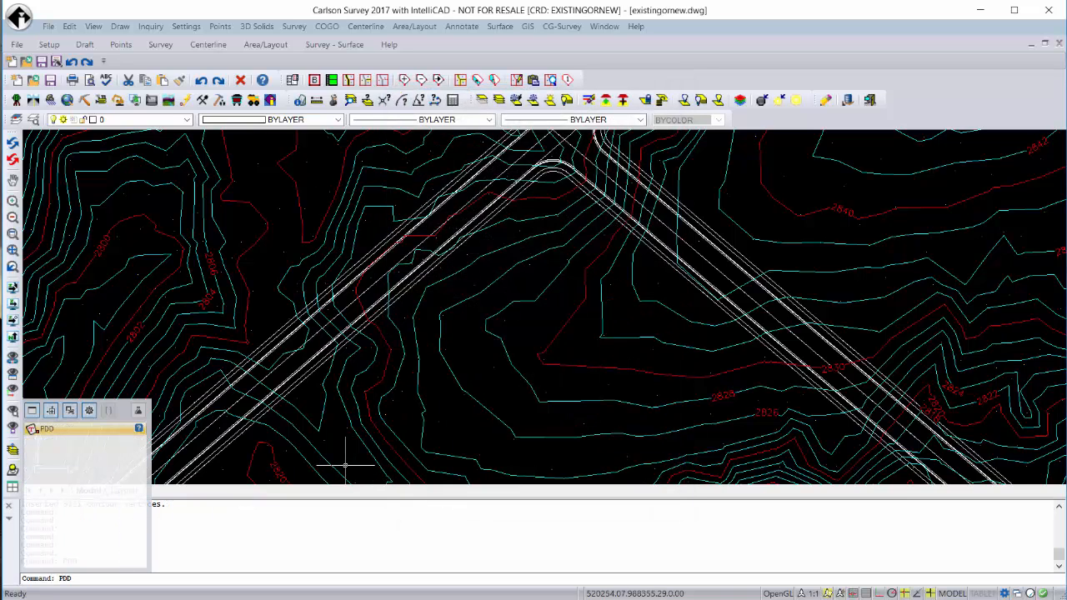
{"action": "key", "text": "Return"}
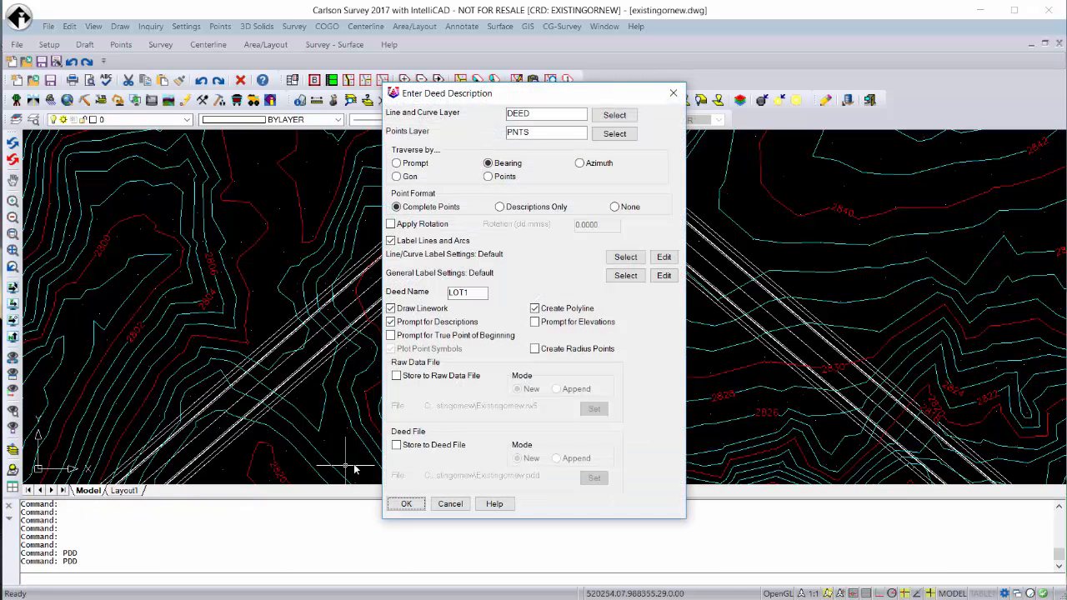
{"action": "left_click", "coordinate": [451, 504]}
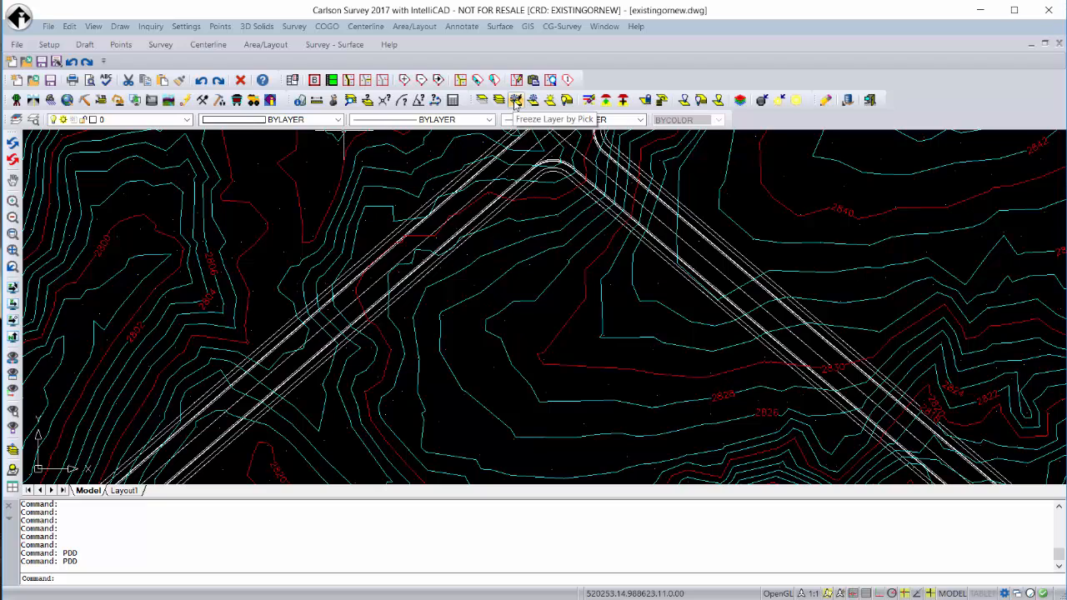
Freeze the ROAD_BREAKLINE layer by picking one of the road breaklines in the drawing, and end the freeze command.
{"action": "left_click", "coordinate": [516, 100]}
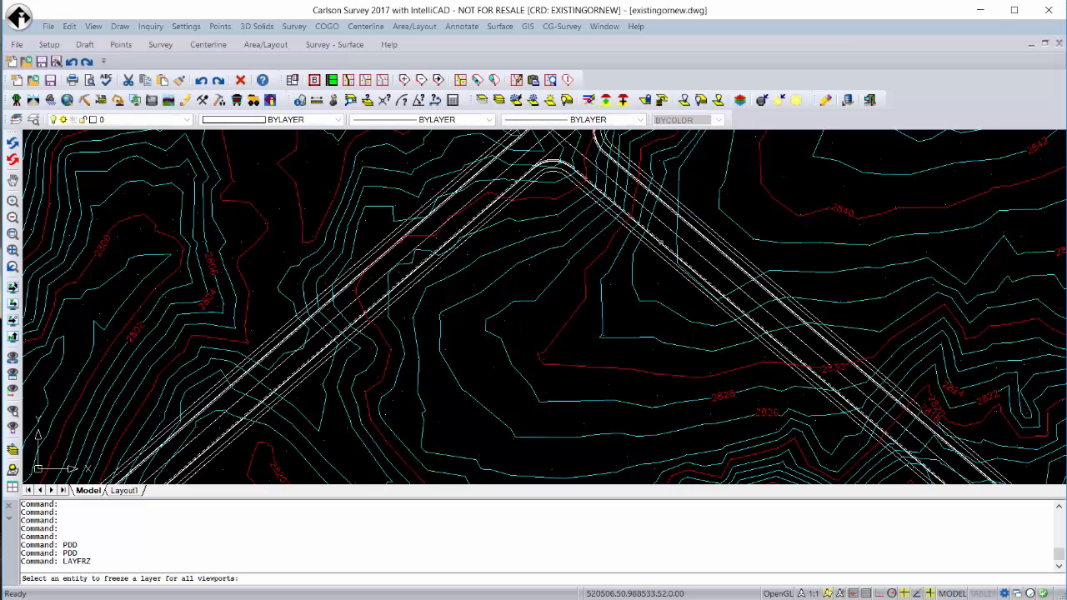
{"action": "left_click", "coordinate": [660, 242]}
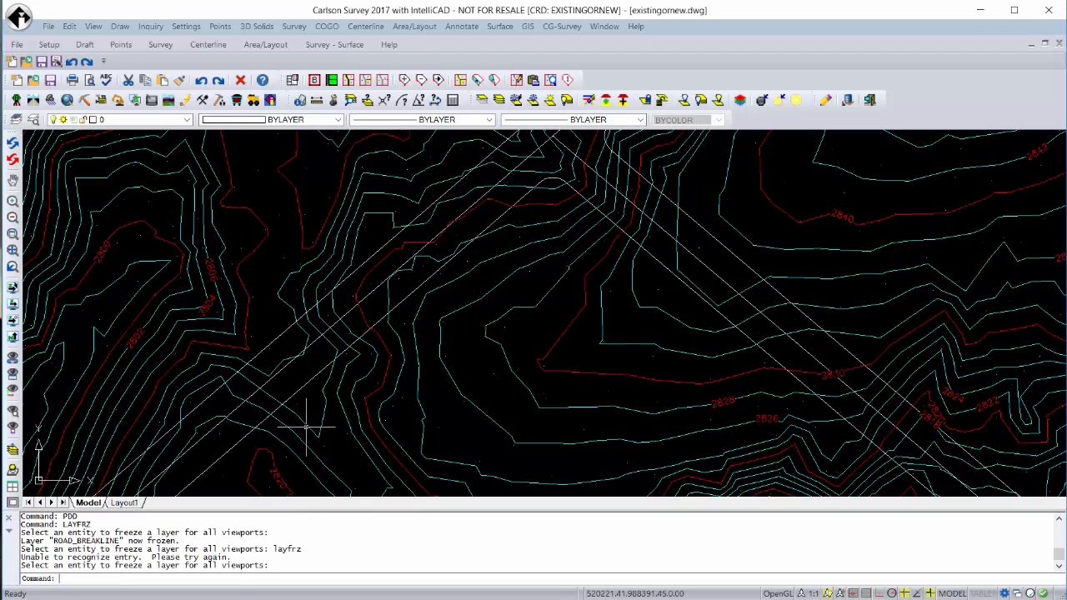
{"action": "key", "text": "Return"}
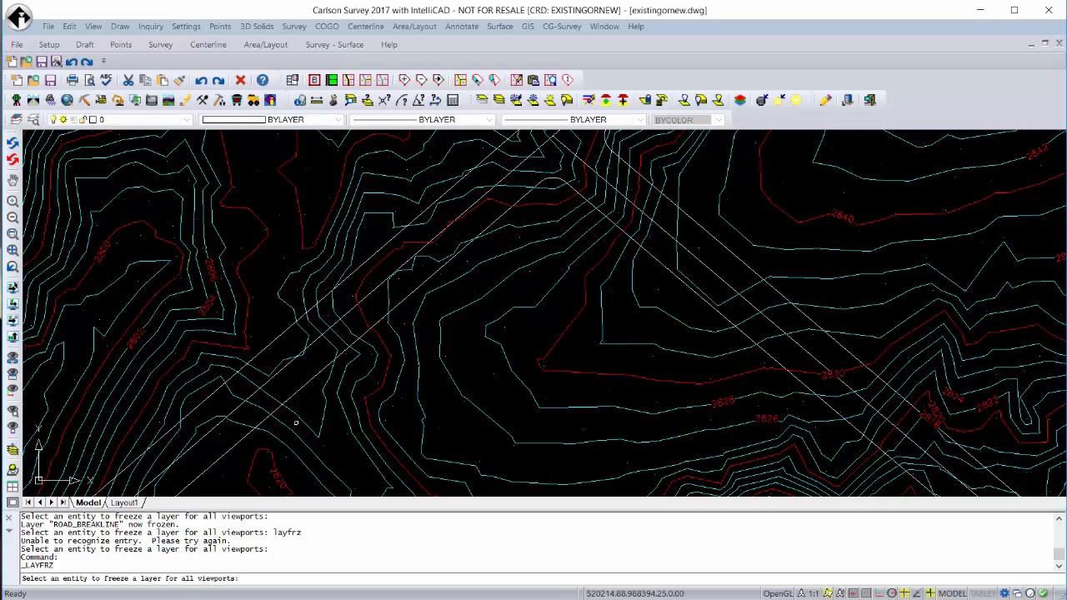
{"action": "key", "text": "Escape"}
{"action": "key", "text": "Escape"}
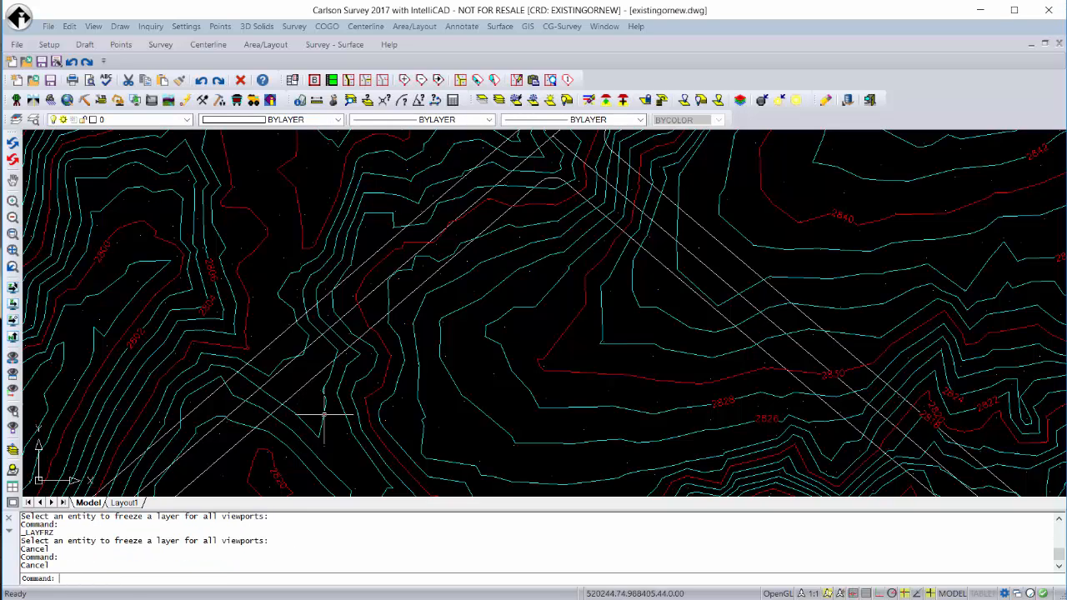
Look through the list of recently used commands and dismiss it without running any.
{"action": "right_click", "coordinate": [245, 254]}
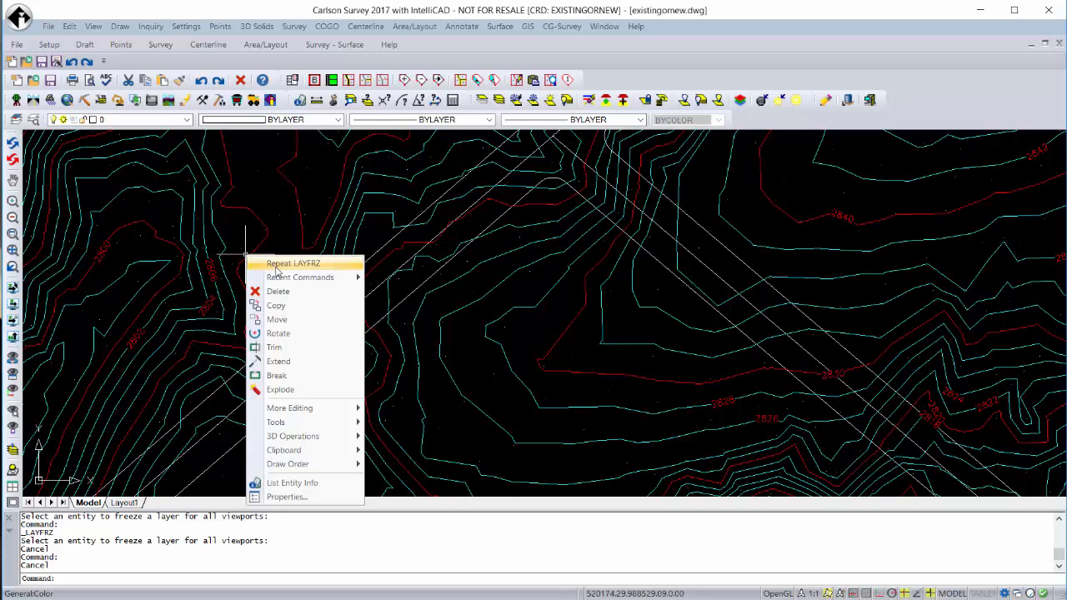
{"action": "mouse_move", "coordinate": [276, 282]}
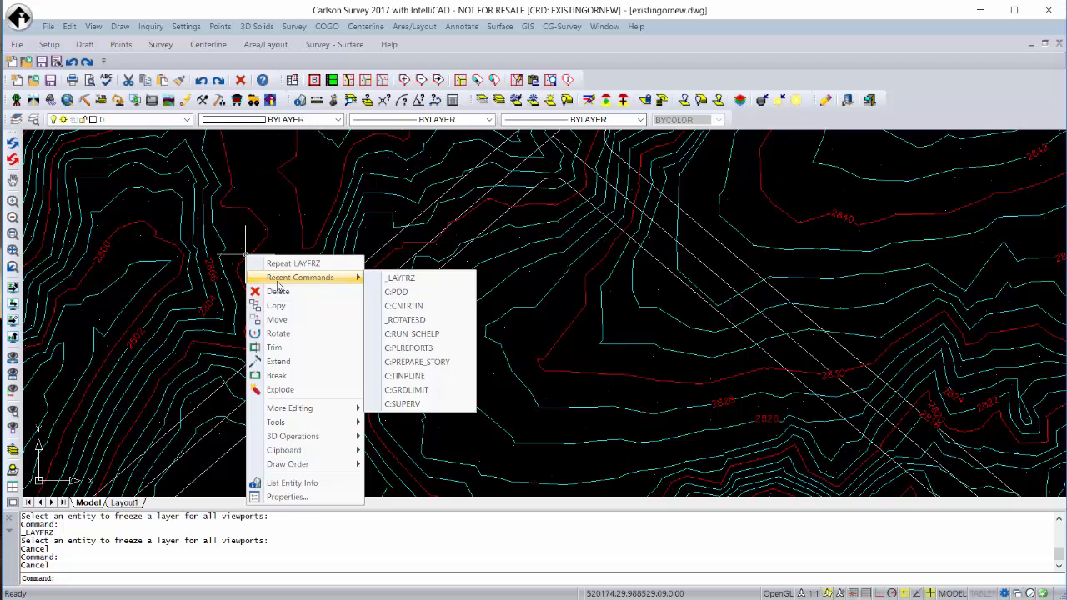
{"action": "left_click", "coordinate": [260, 195]}
{"action": "left_click", "coordinate": [257, 191]}
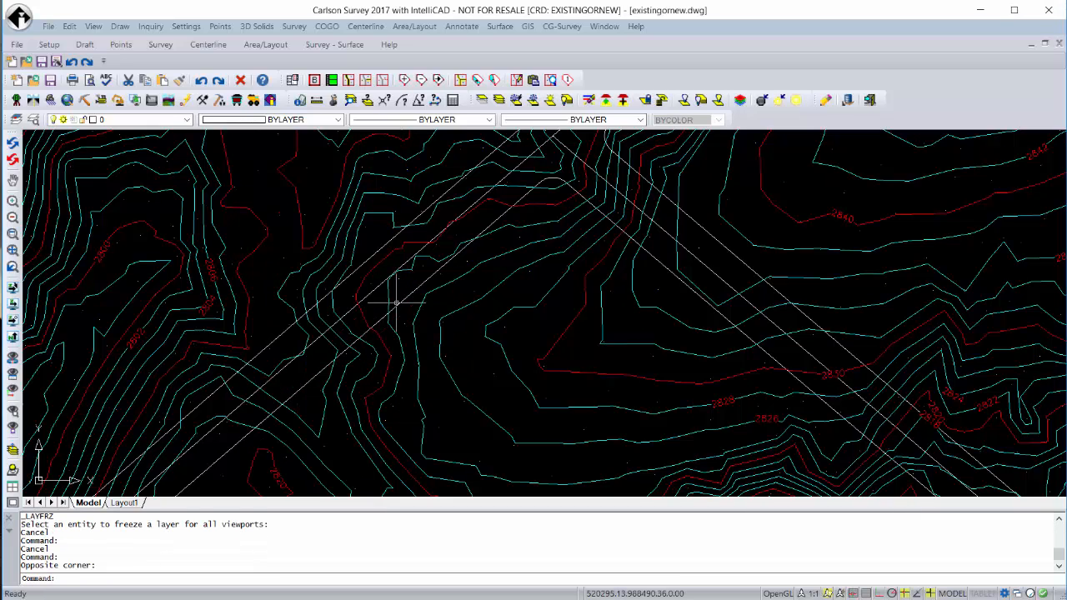
Zoom to a window around the southwest leg of the road, and zoom back out to view the surrounding contours.
{"action": "type", "text": "z"}
{"action": "key", "text": "Return"}
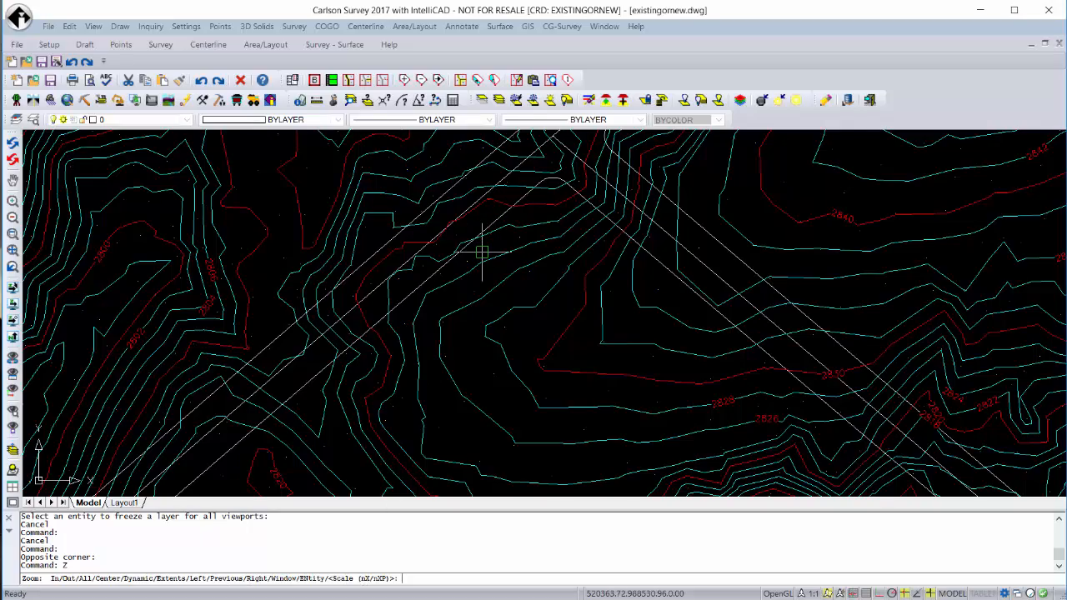
{"action": "scroll", "coordinate": [481, 251], "scroll_direction": "down", "scroll_amount": 4}
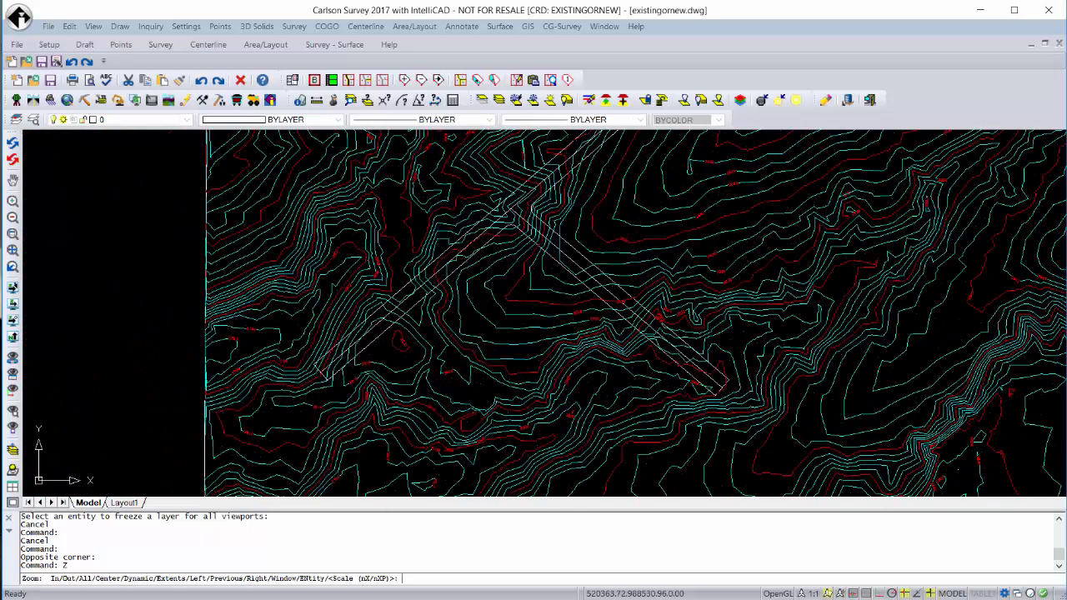
{"action": "scroll", "coordinate": [482, 250], "scroll_direction": "up", "scroll_amount": 6}
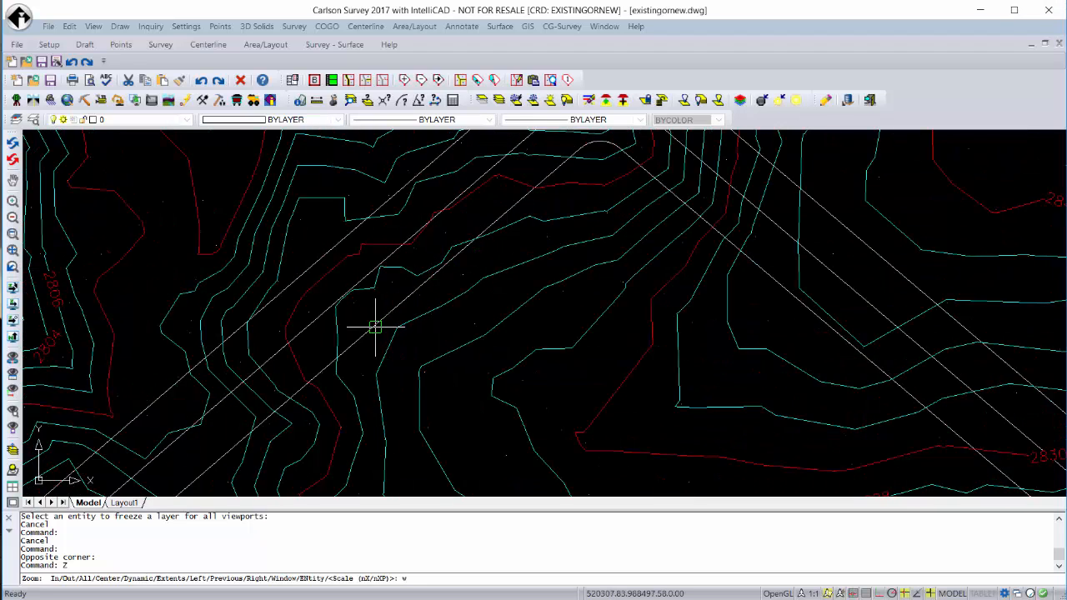
{"action": "type", "text": "w"}
{"action": "key", "text": "Return"}
{"action": "left_click", "coordinate": [272, 200]}
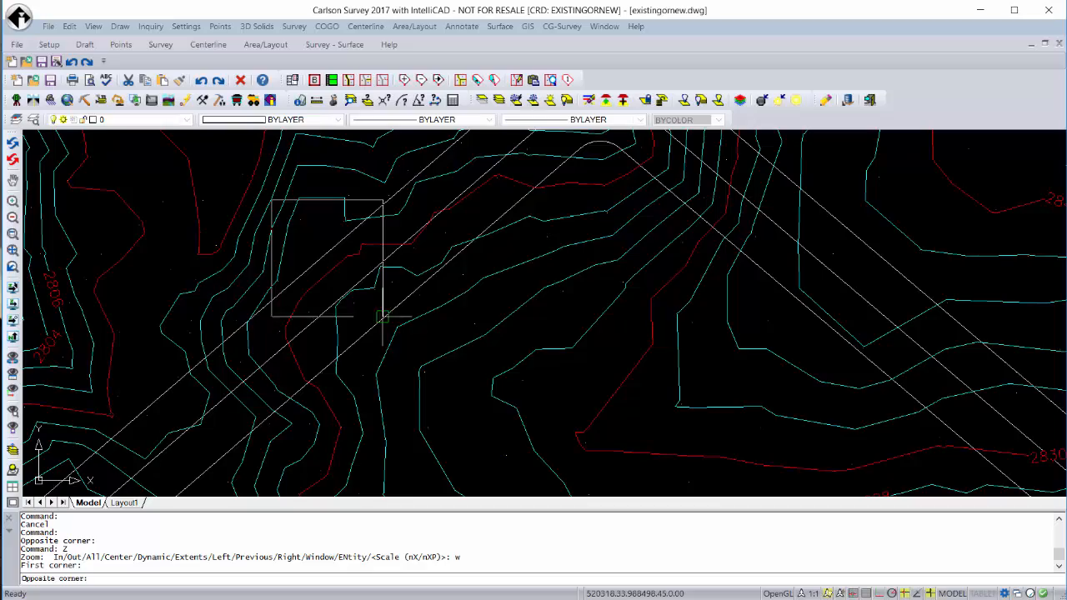
{"action": "left_click", "coordinate": [536, 379]}
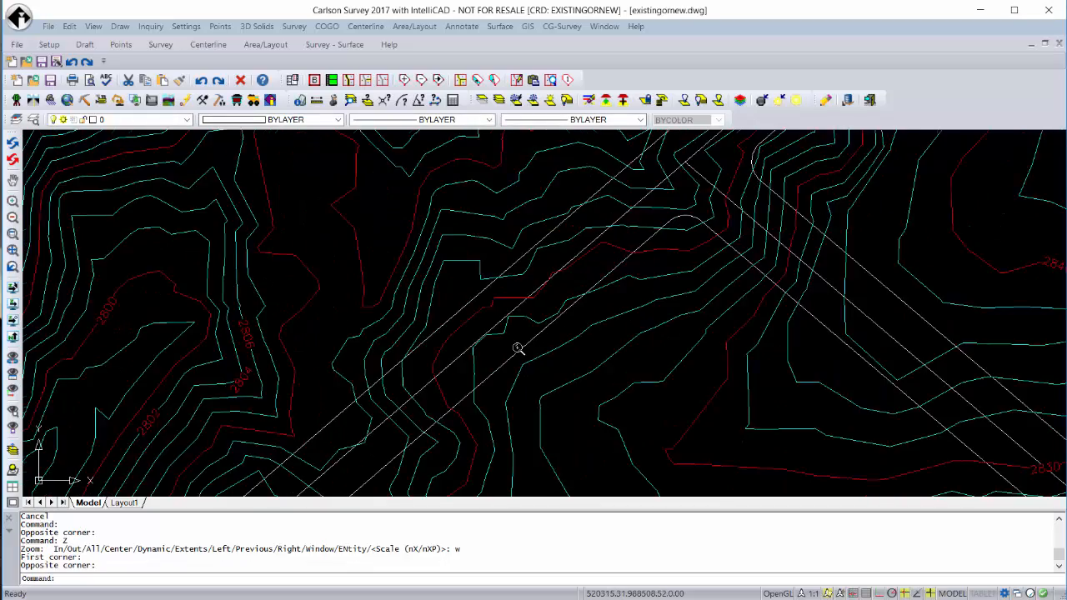
{"action": "scroll", "coordinate": [518, 348], "scroll_direction": "down", "scroll_amount": 6}
{"action": "scroll", "coordinate": [715, 355], "scroll_direction": "up", "scroll_amount": 2}
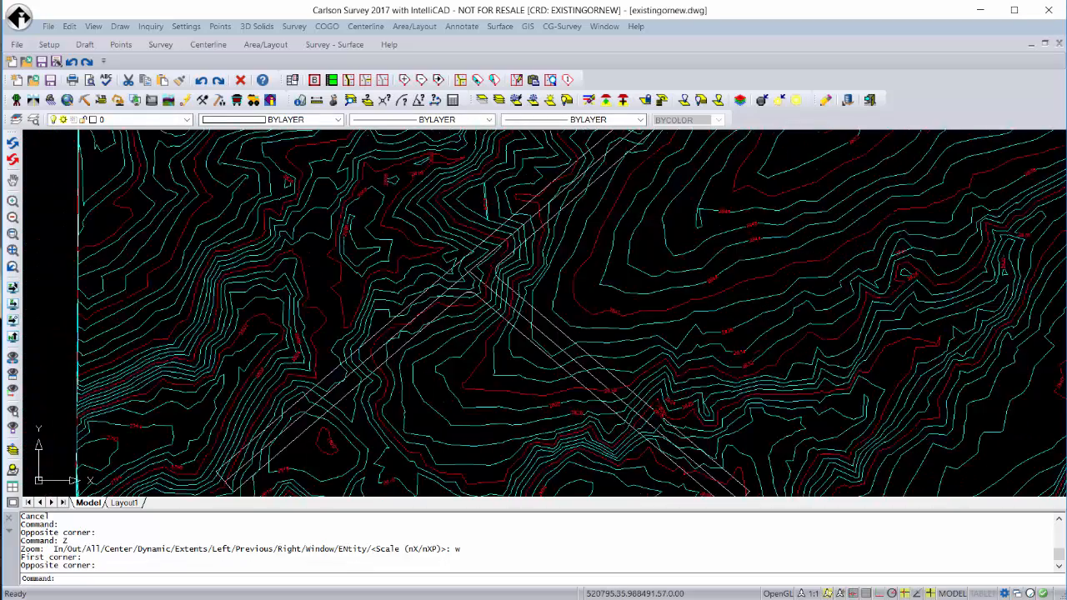
{"action": "scroll", "coordinate": [700, 349], "scroll_direction": "up", "scroll_amount": 2}
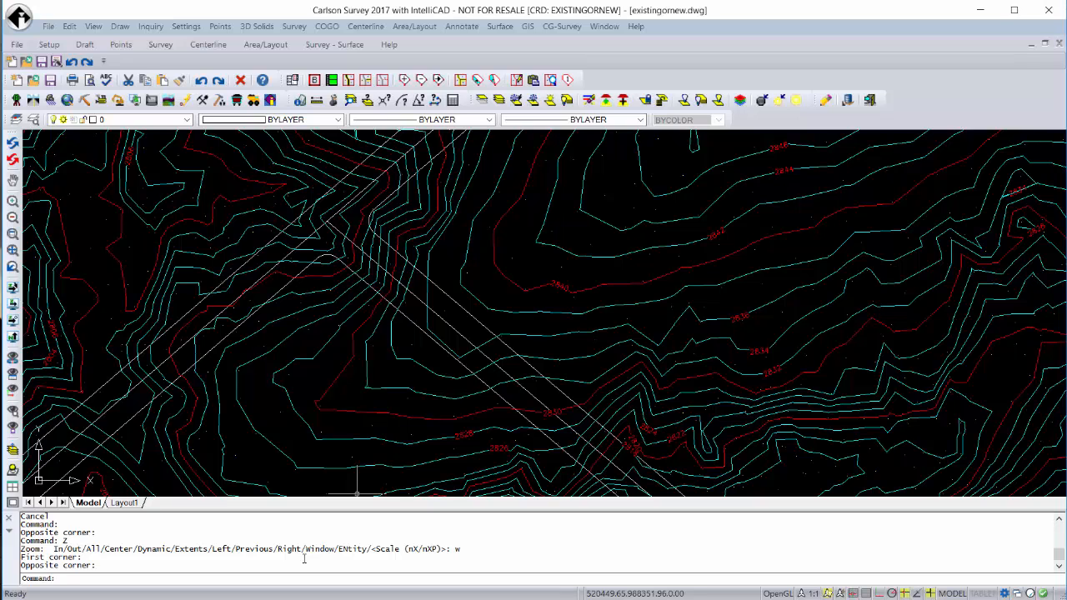
Undo the last two view changes and redo one of them to restore the wider view of the contour map.
{"action": "type", "text": "u"}
{"action": "key", "text": "Return"}
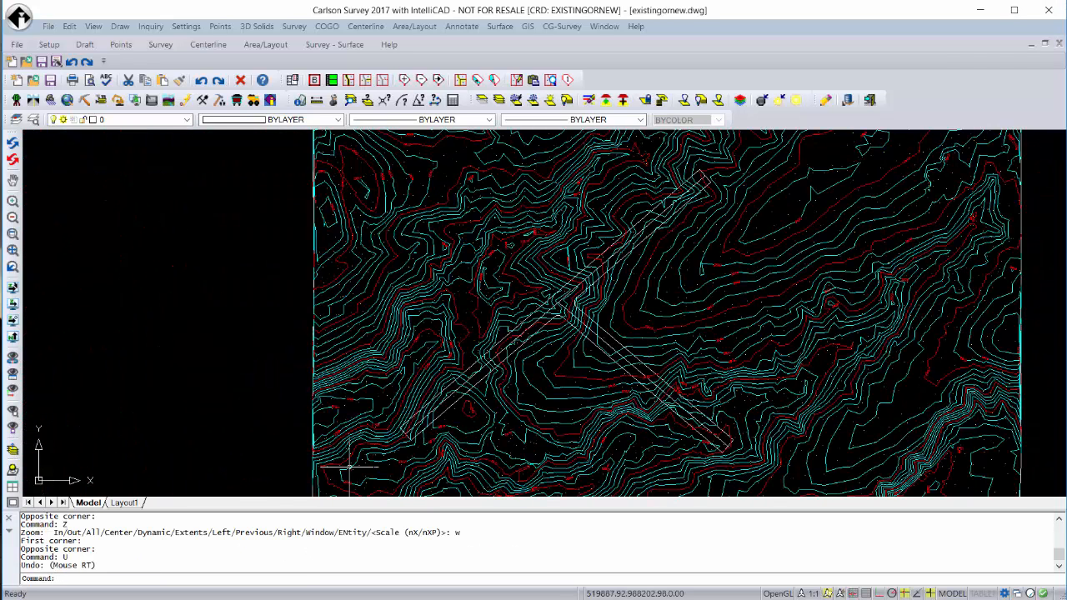
{"action": "key", "text": "ctrl+z"}
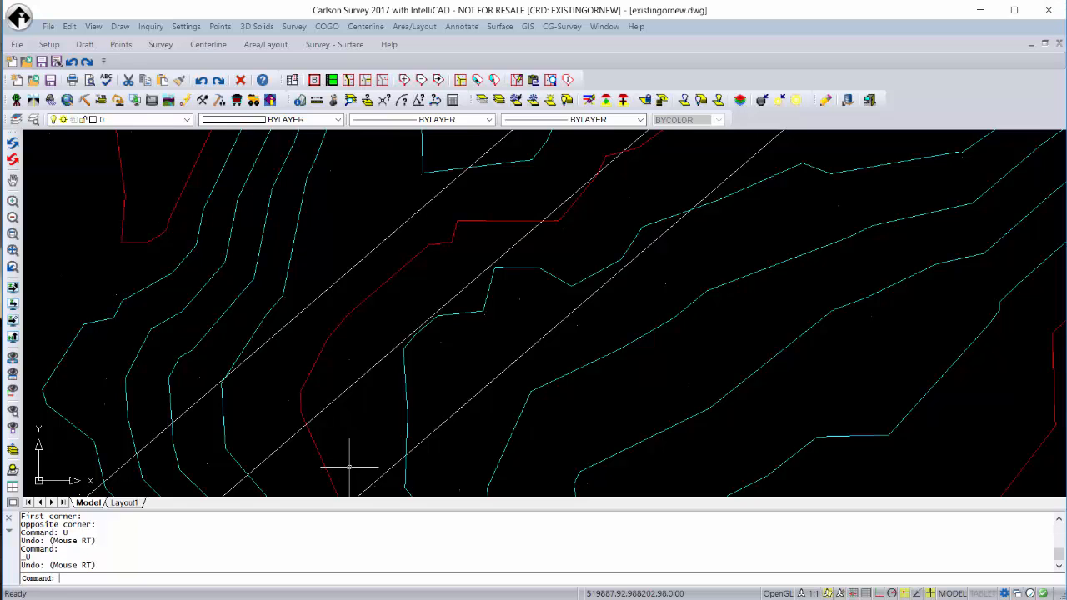
{"action": "type", "text": "redo"}
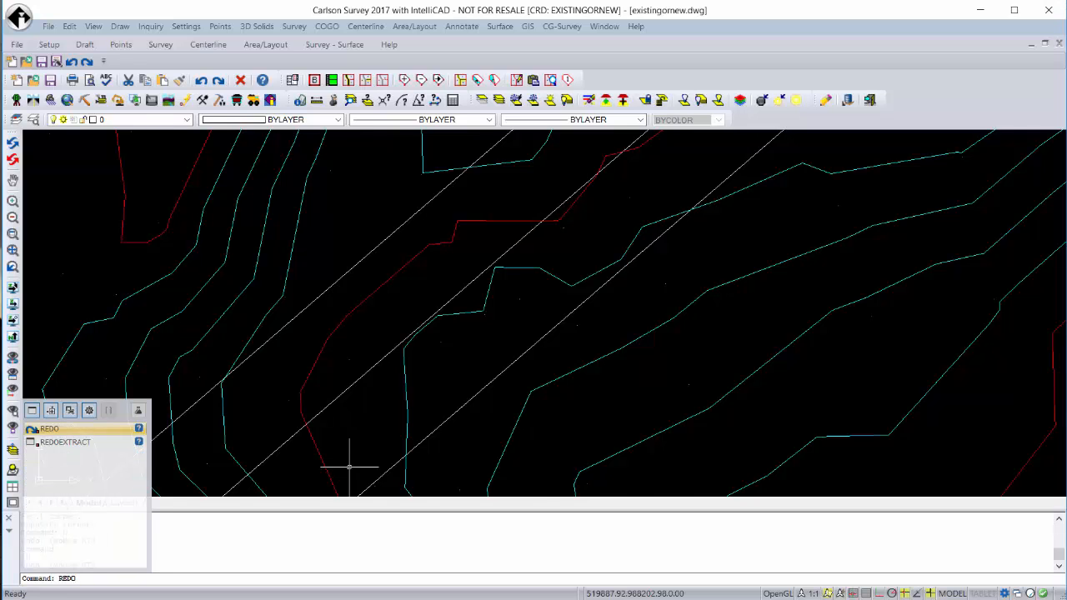
{"action": "key", "text": "Return"}
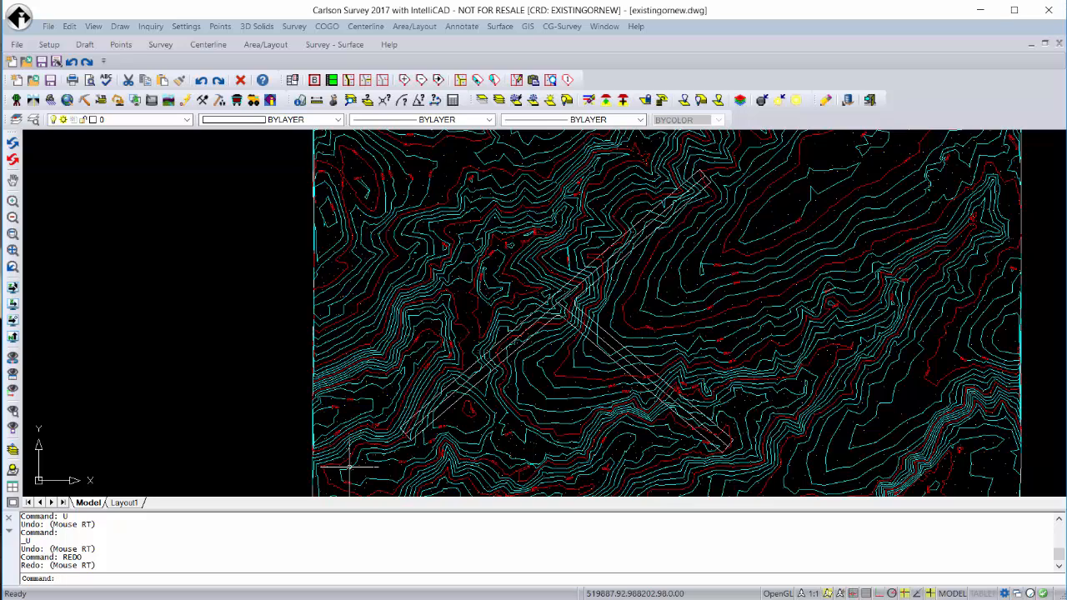
Draw a single-segment polyline about 350 units long, running northeast, in the empty area west of the contours.
{"action": "type", "text": "pl"}
{"action": "key", "text": "Return"}
{"action": "left_click", "coordinate": [115, 411]}
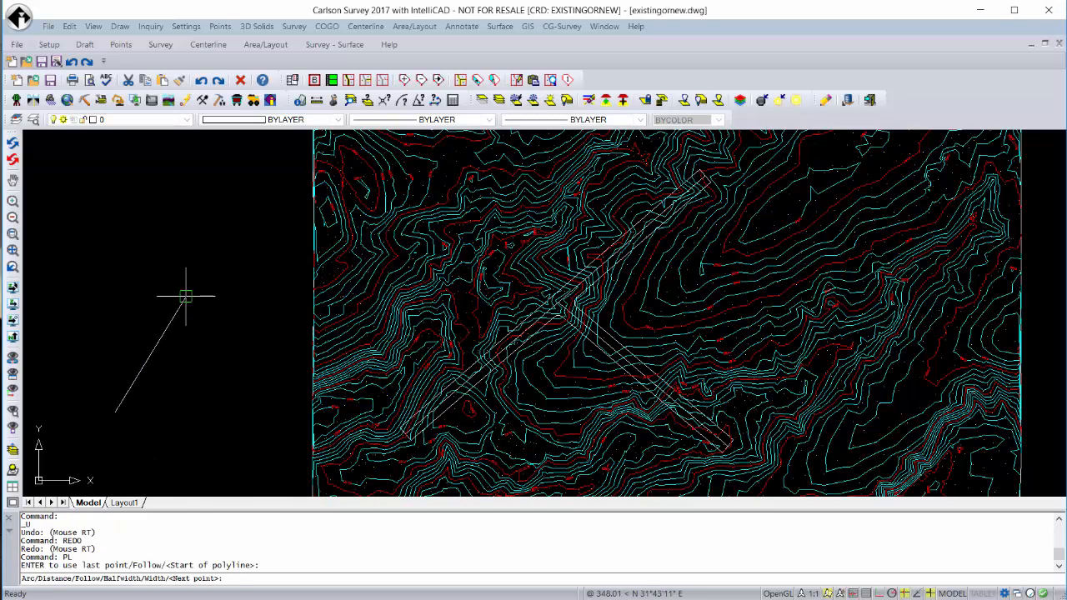
{"action": "key", "text": "Return"}
Move the new polyline a short distance east and slightly south, toward the contour boundary.
{"action": "type", "text": "mo"}
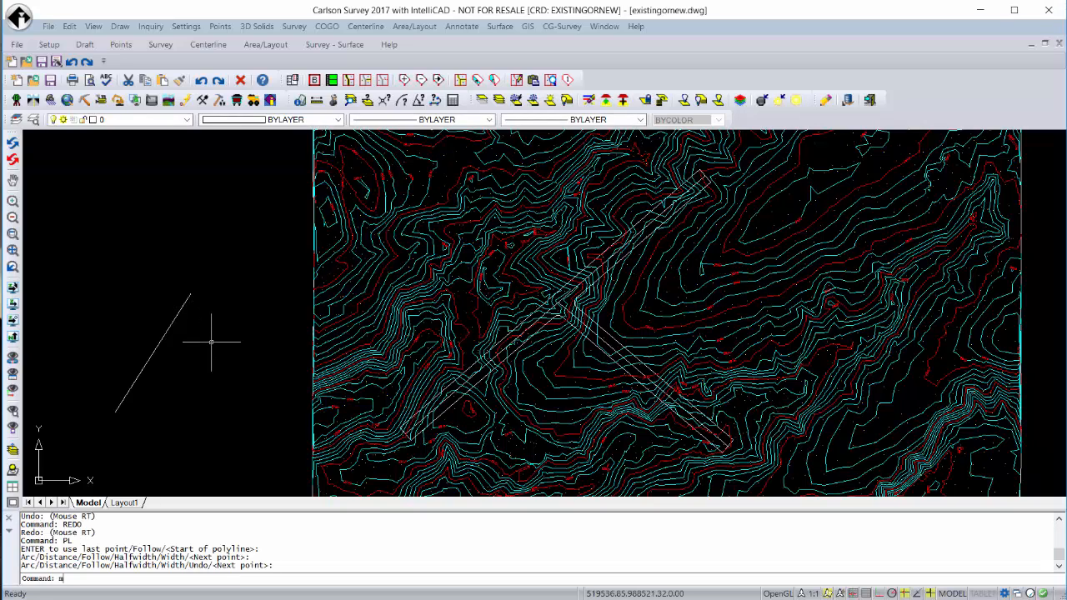
{"action": "type", "text": "v"}
{"action": "key", "text": "Return"}
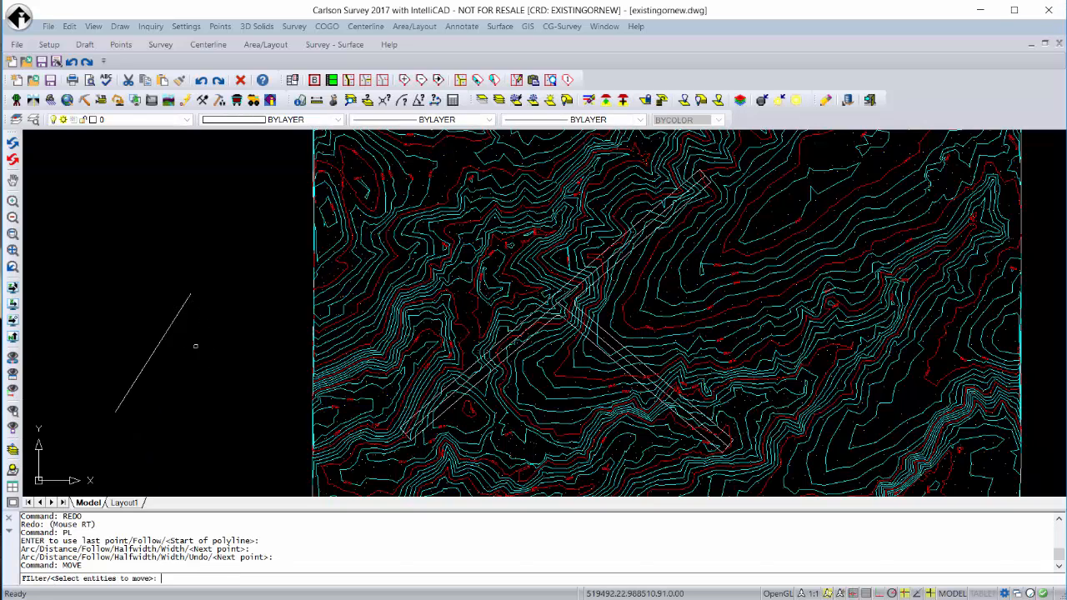
{"action": "left_click", "coordinate": [167, 332]}
{"action": "key", "text": "Return"}
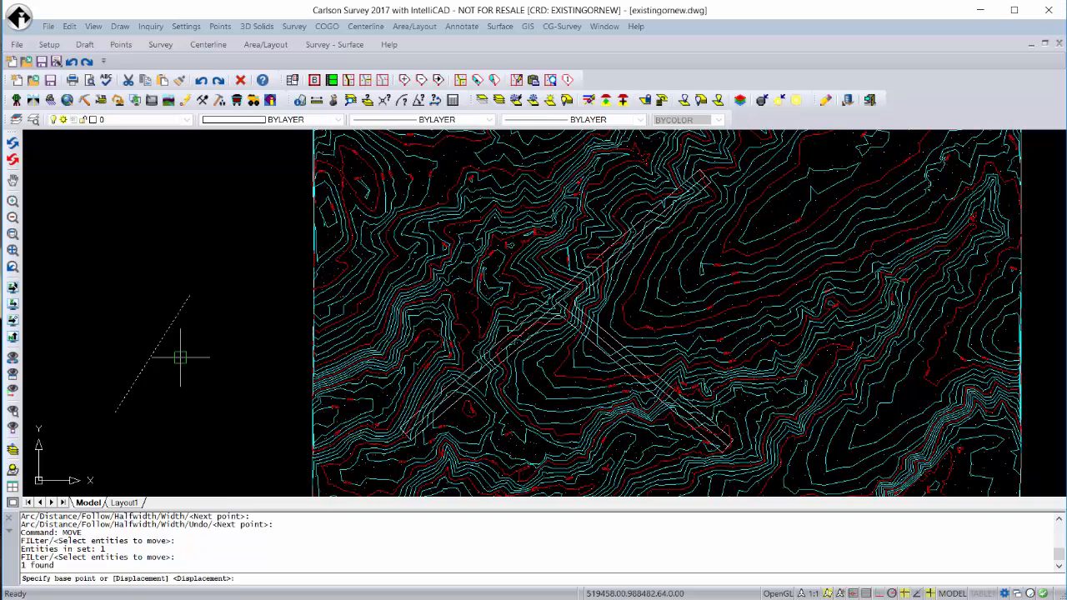
{"action": "left_click", "coordinate": [180, 356]}
{"action": "left_click", "coordinate": [235, 376]}
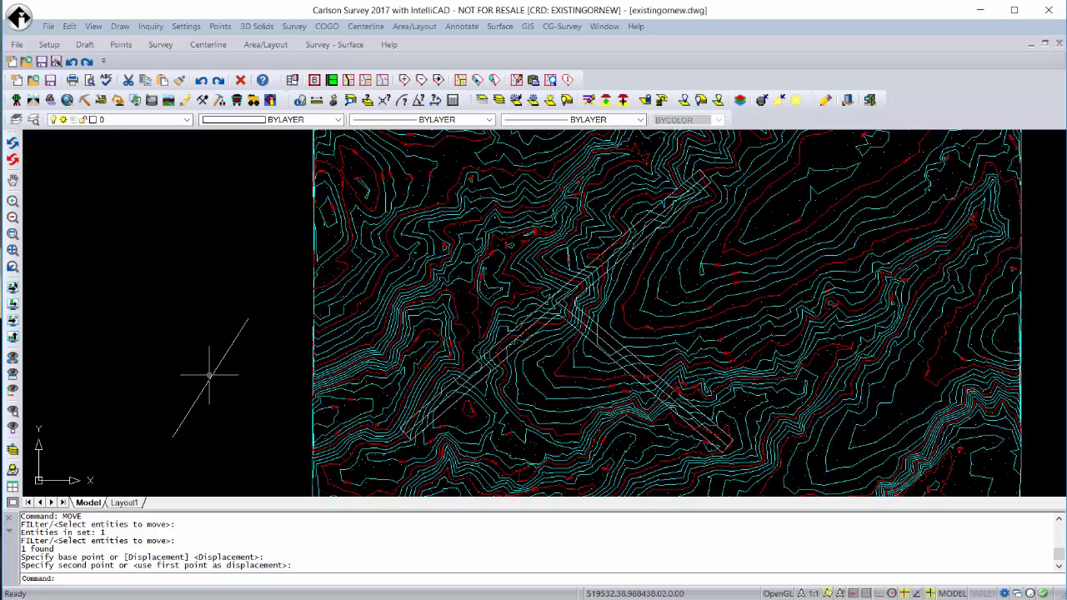
Stretch the polyline's upper endpoint to the northwest so the line runs nearly vertical, and clear the selection.
{"action": "left_click", "coordinate": [210, 375]}
{"action": "right_click", "coordinate": [220, 383]}
{"action": "key", "text": "Escape"}
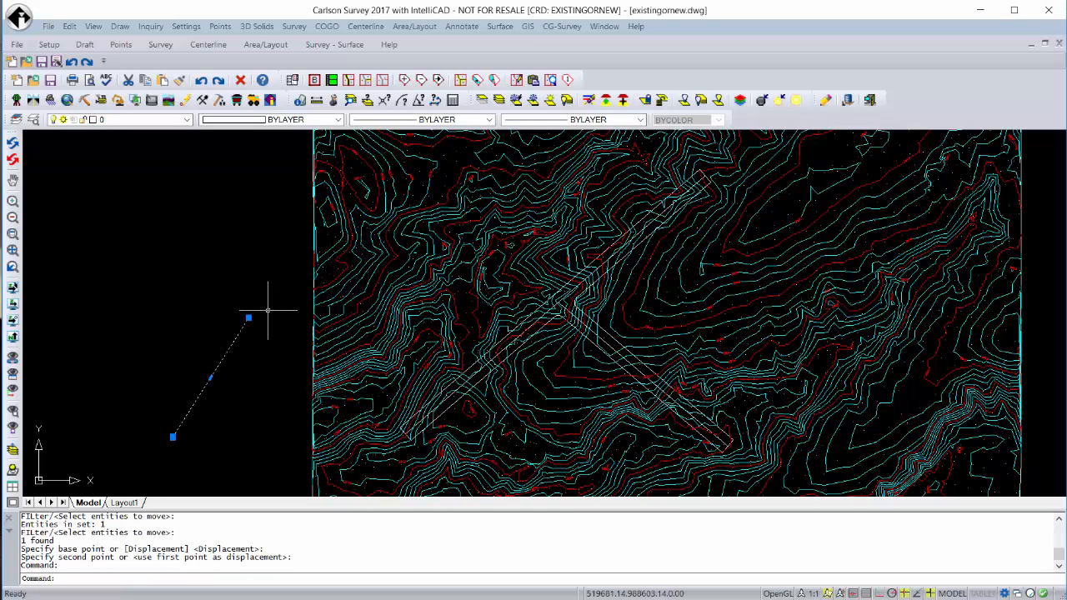
{"action": "left_click", "coordinate": [249, 317]}
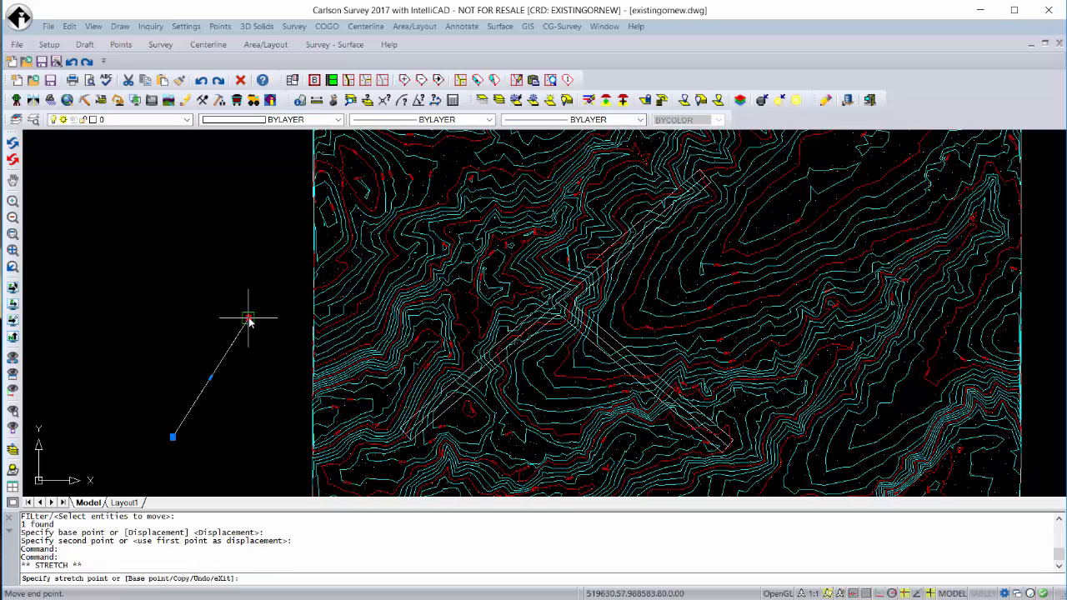
{"action": "left_click", "coordinate": [155, 244]}
{"action": "key", "text": "Escape"}
{"action": "key", "text": "Escape"}
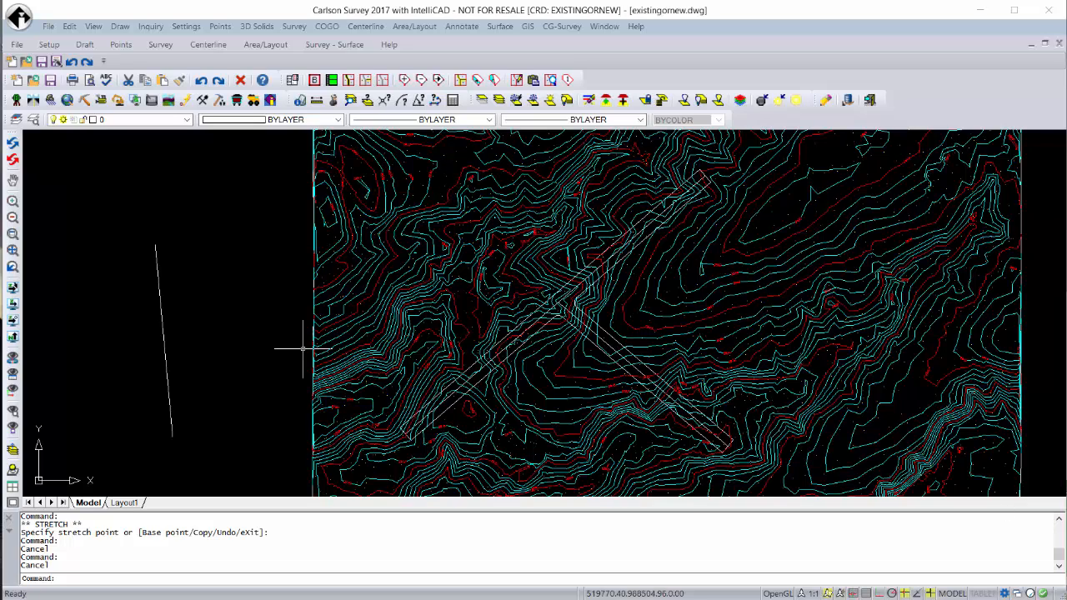
Draw a short single-segment polyline slanting down to the southwest, just east of the nearly vertical line.
{"action": "double_click", "coordinate": [216, 323]}
{"action": "type", "text": "pl"}
{"action": "key", "text": "Return"}
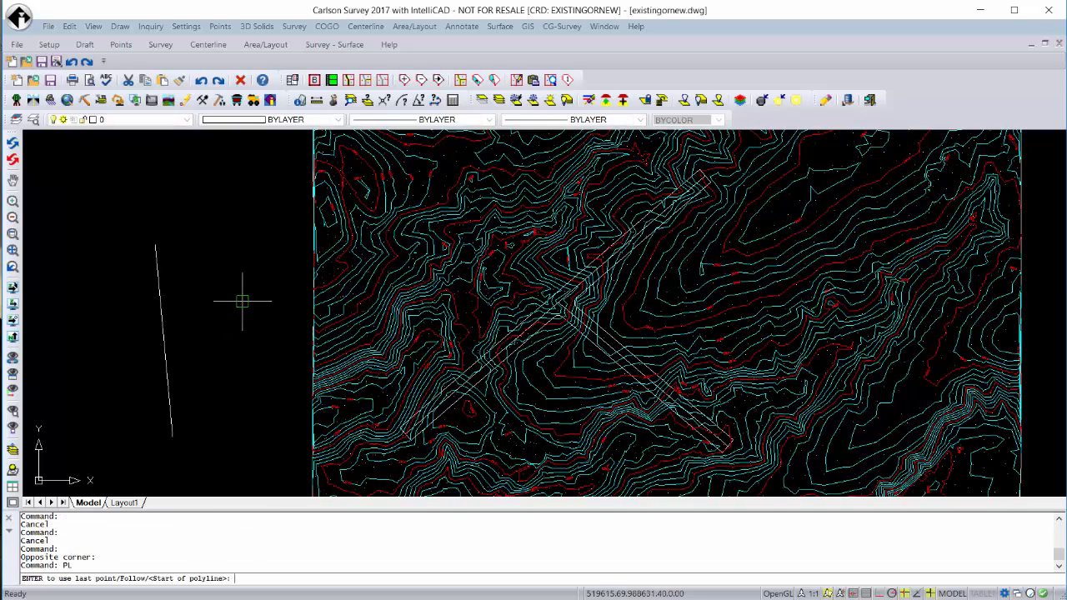
{"action": "left_click", "coordinate": [242, 300]}
{"action": "left_click", "coordinate": [209, 367]}
{"action": "right_click", "coordinate": [212, 315]}
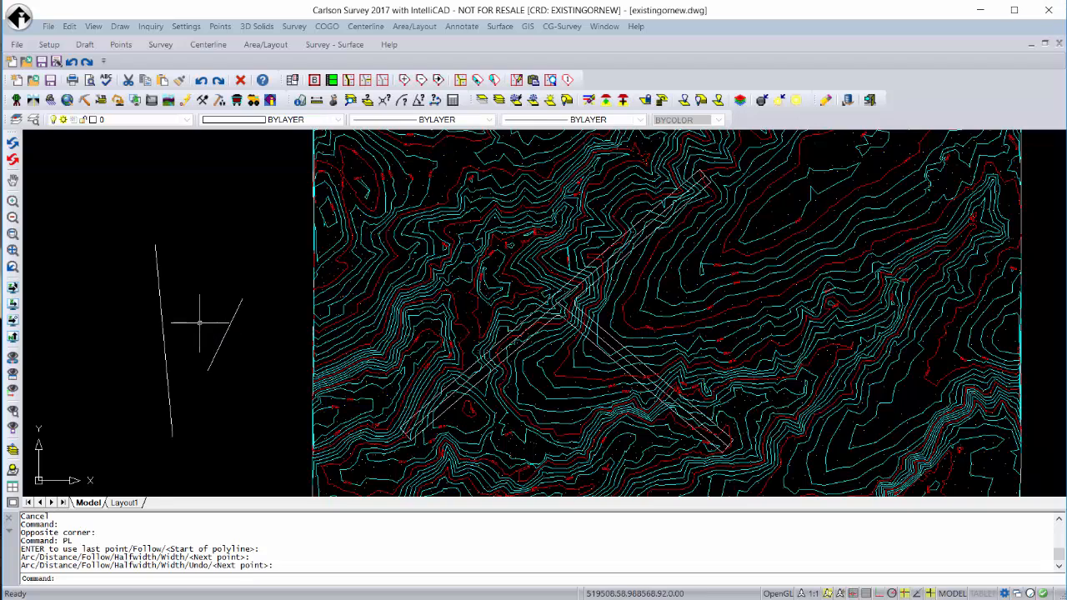
Draw another single-segment polyline between the nearly vertical line and the short slanting one, running almost parallel to the long line.
{"action": "right_click", "coordinate": [190, 291]}
{"action": "left_click", "coordinate": [232, 302]}
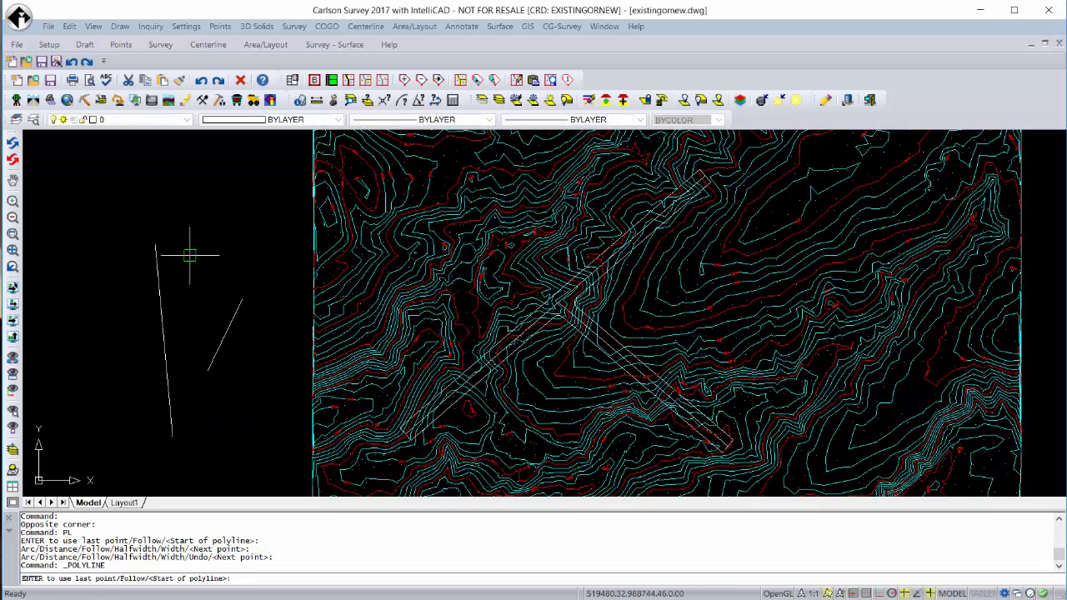
{"action": "left_click", "coordinate": [189, 249]}
{"action": "left_click", "coordinate": [201, 418]}
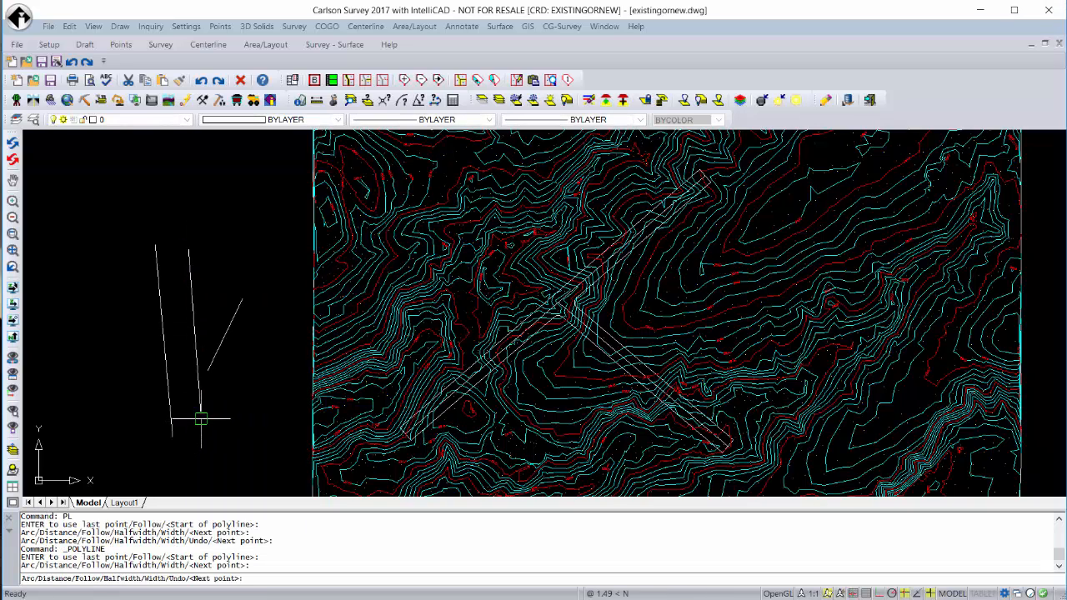
{"action": "right_click", "coordinate": [250, 417]}
{"action": "type", "text": "move"}
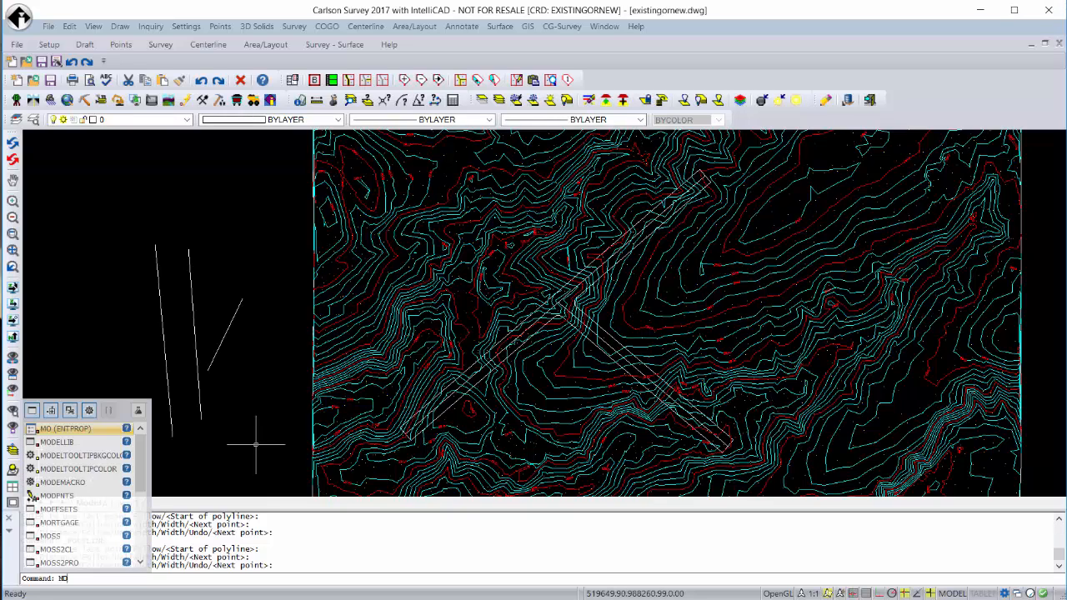
{"action": "key", "text": "Return"}
{"action": "left_click", "coordinate": [281, 443]}
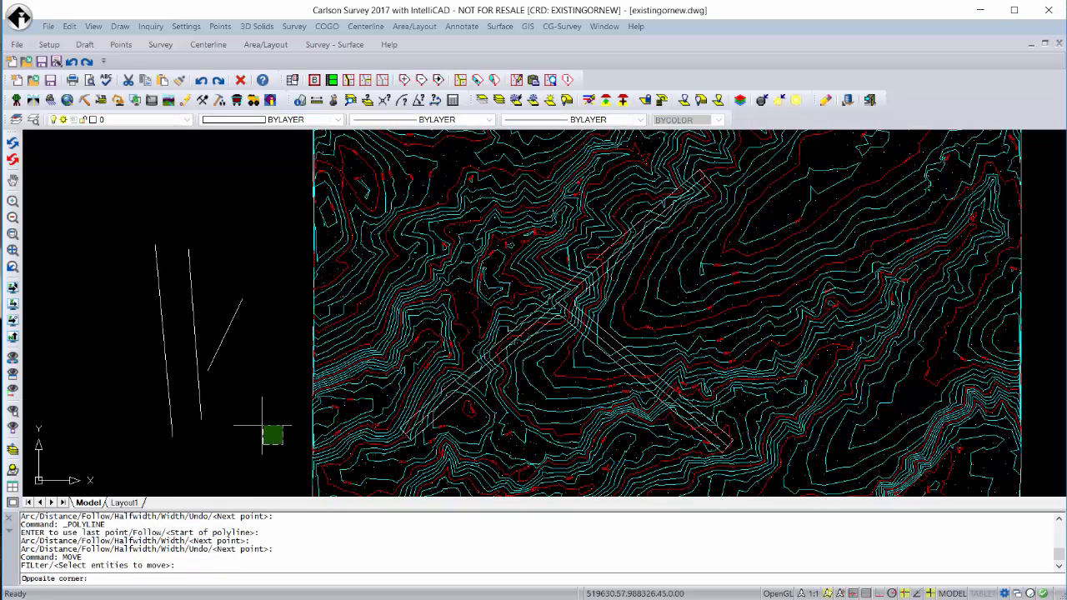
{"action": "left_click", "coordinate": [84, 190]}
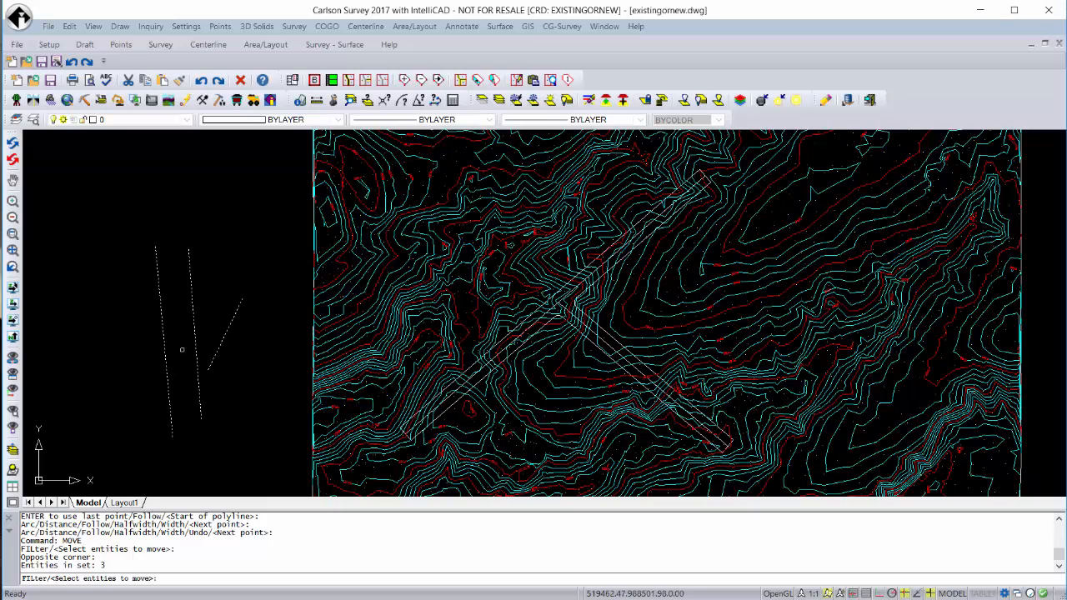
{"action": "key", "text": "Escape"}
{"action": "key", "text": "Escape"}
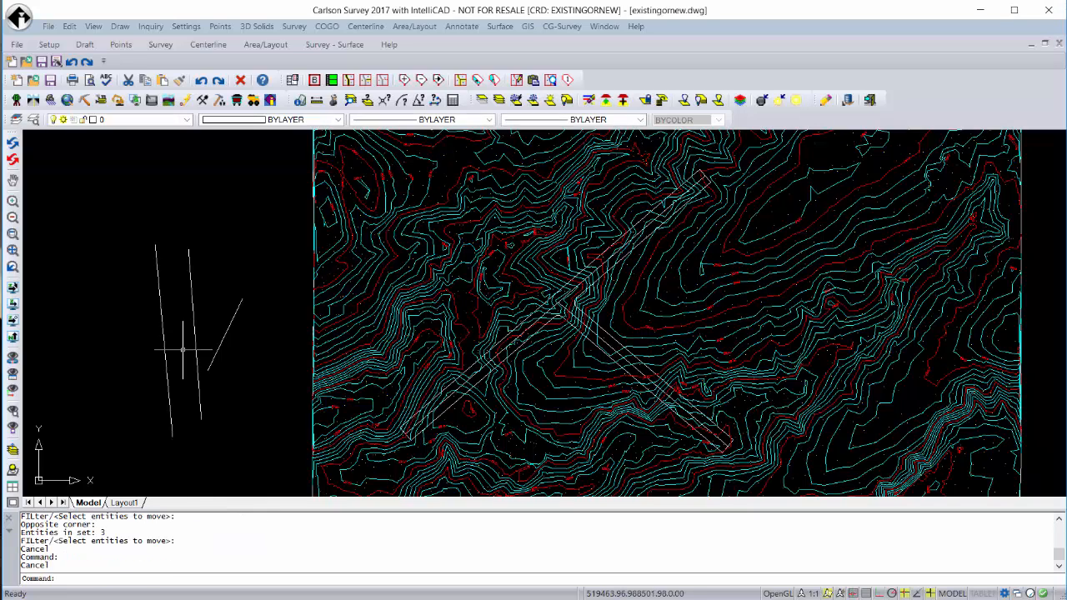
Start a Move and add the three polylines west of the contours to its selection one at a time, beginning with the short slanting one.
{"action": "type", "text": "MOVE"}
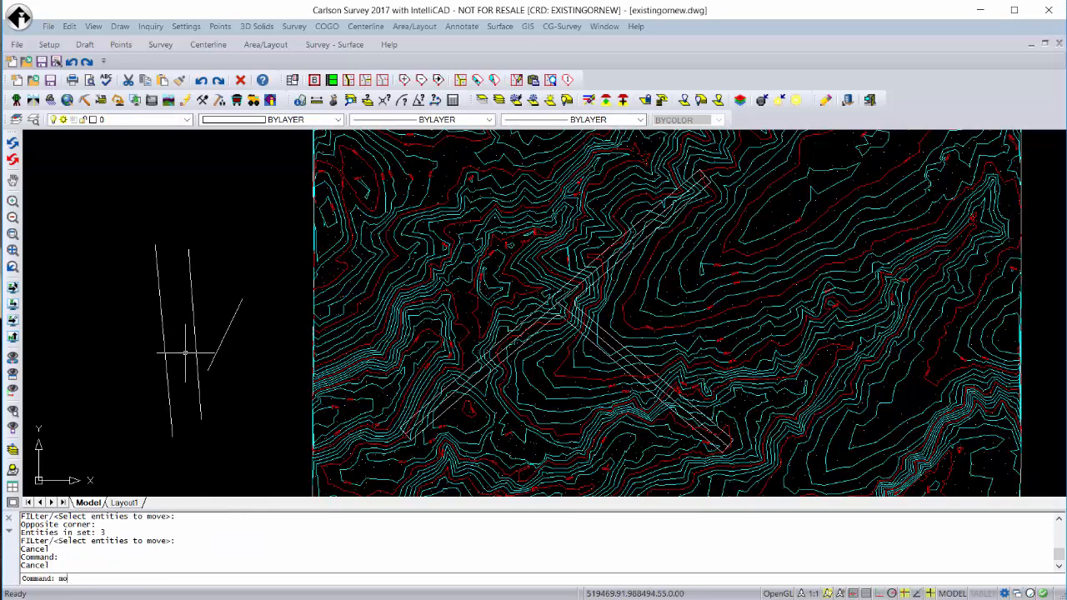
{"action": "key", "text": "Return"}
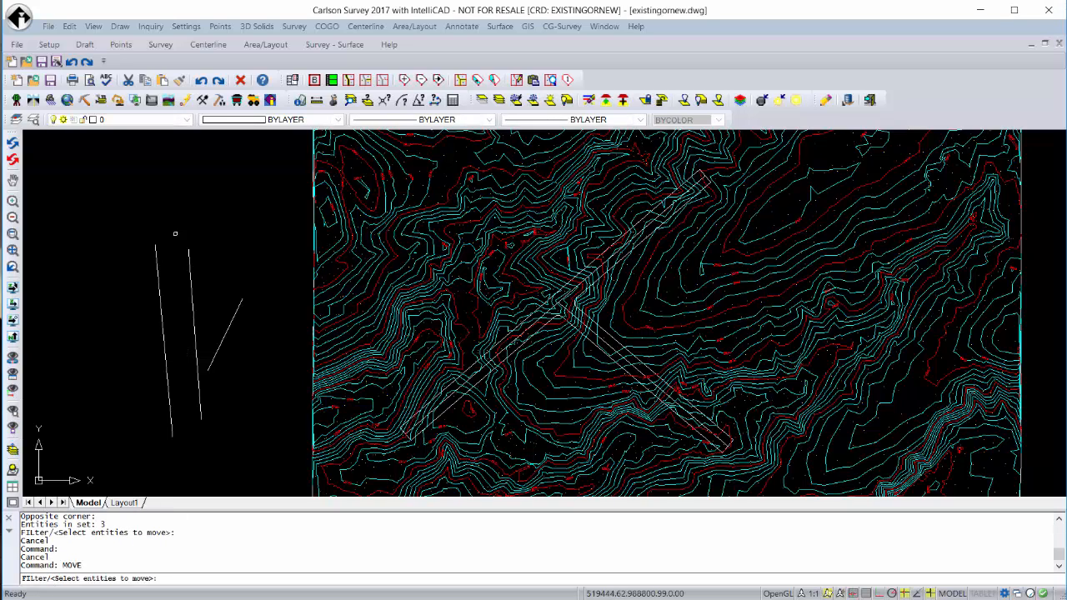
{"action": "left_click", "coordinate": [195, 245]}
{"action": "left_click", "coordinate": [287, 424]}
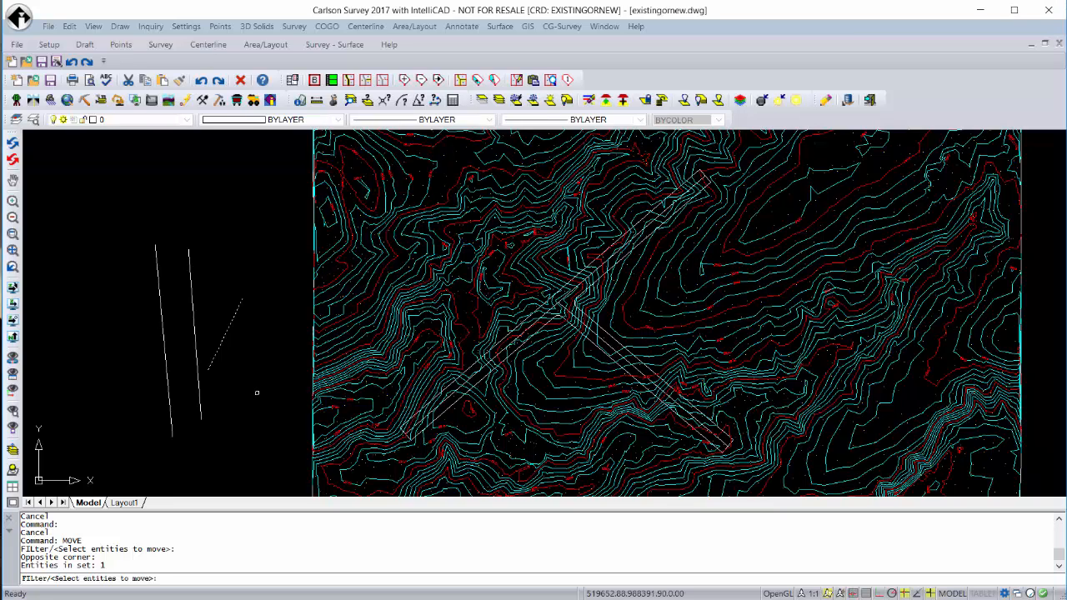
{"action": "left_click", "coordinate": [254, 422]}
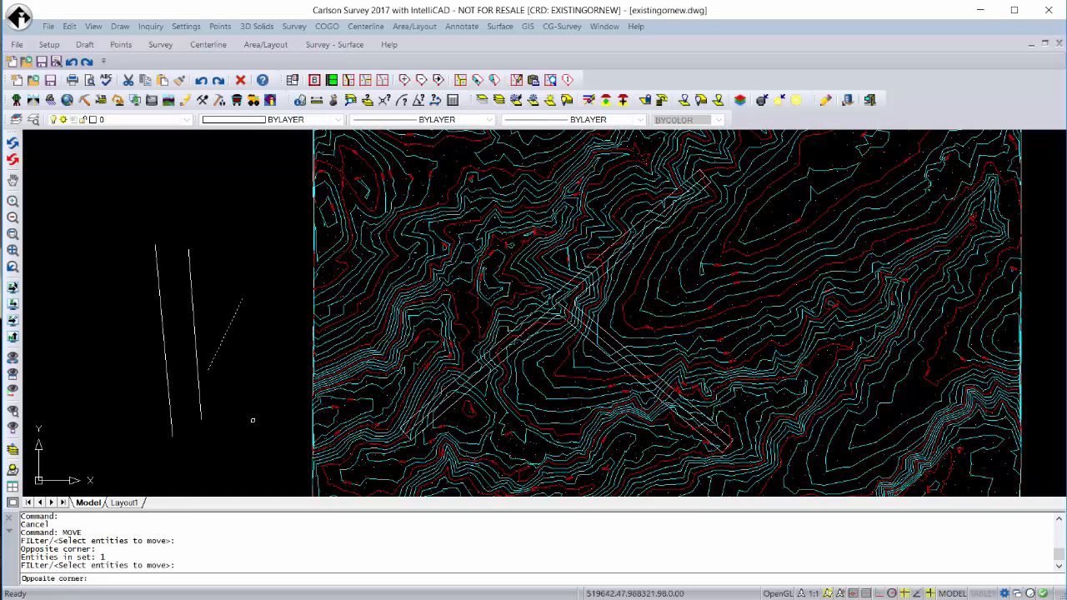
{"action": "left_click", "coordinate": [182, 373]}
{"action": "left_click", "coordinate": [218, 437]}
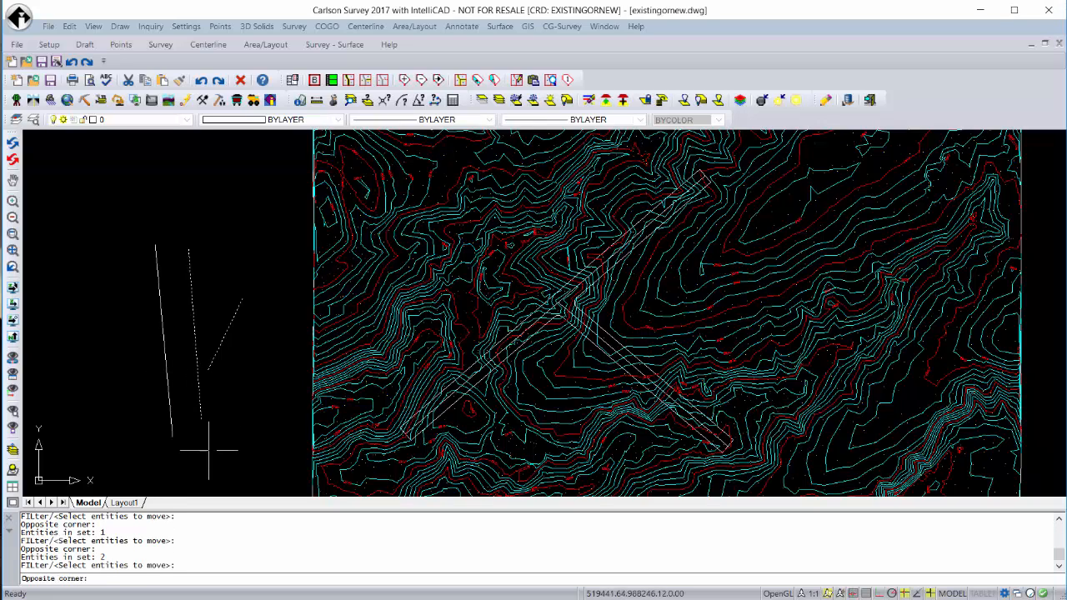
{"action": "left_click", "coordinate": [163, 425]}
Remove the westernmost long line from the Move selection set and accept the remaining two polylines.
{"action": "type", "text": "re"}
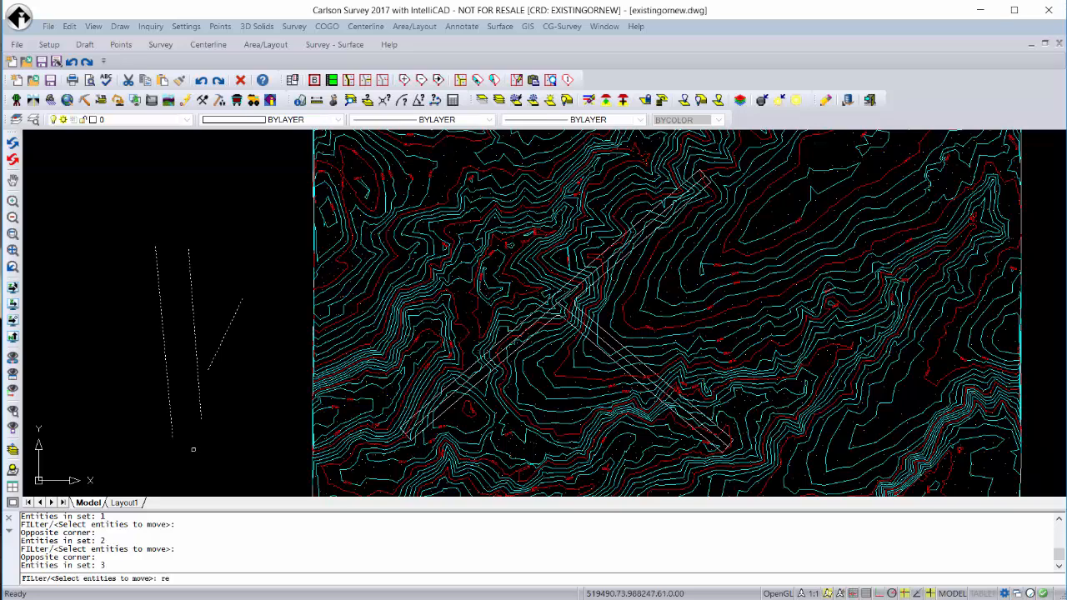
{"action": "type", "text": "move"}
{"action": "key", "text": "Return"}
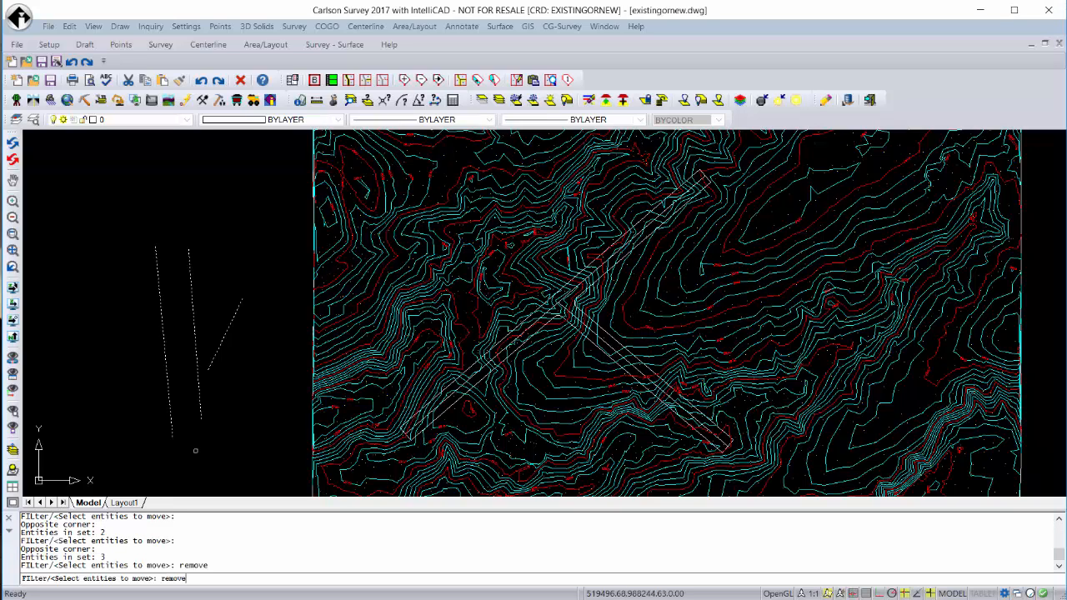
{"action": "left_click", "coordinate": [167, 372]}
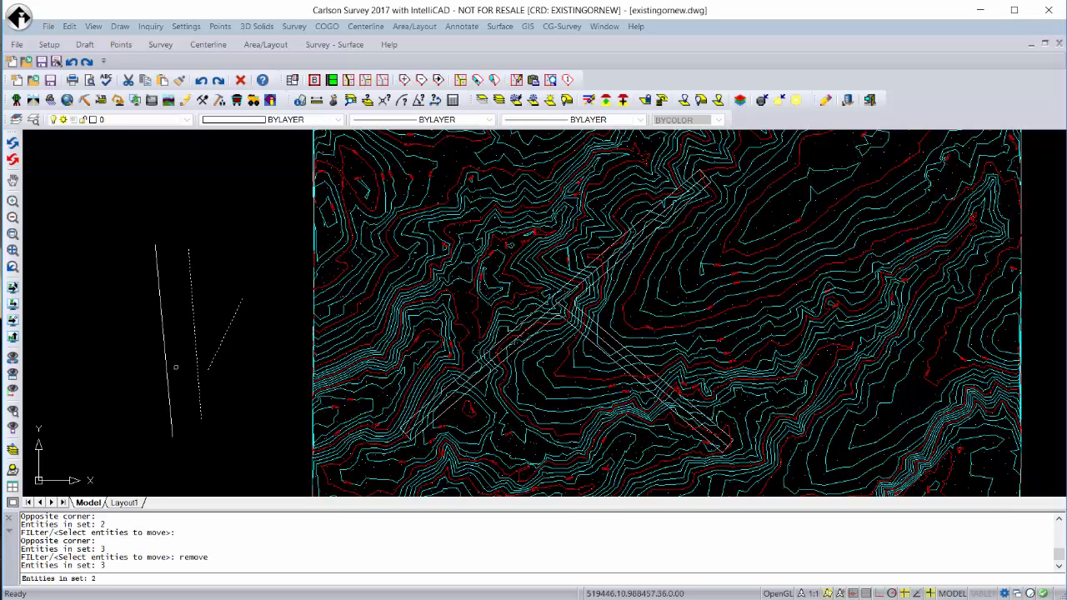
{"action": "key", "text": "Return"}
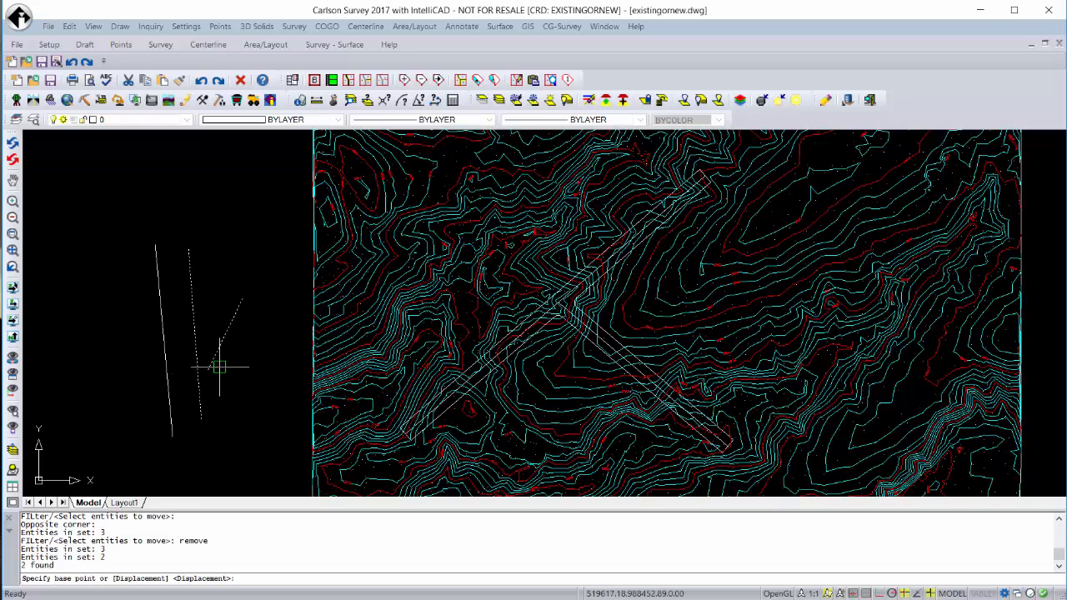
Freeze the CTRINDEX and CTR layers, leaving the CTRINDEX color as it is.
{"action": "left_click", "coordinate": [34, 120]}
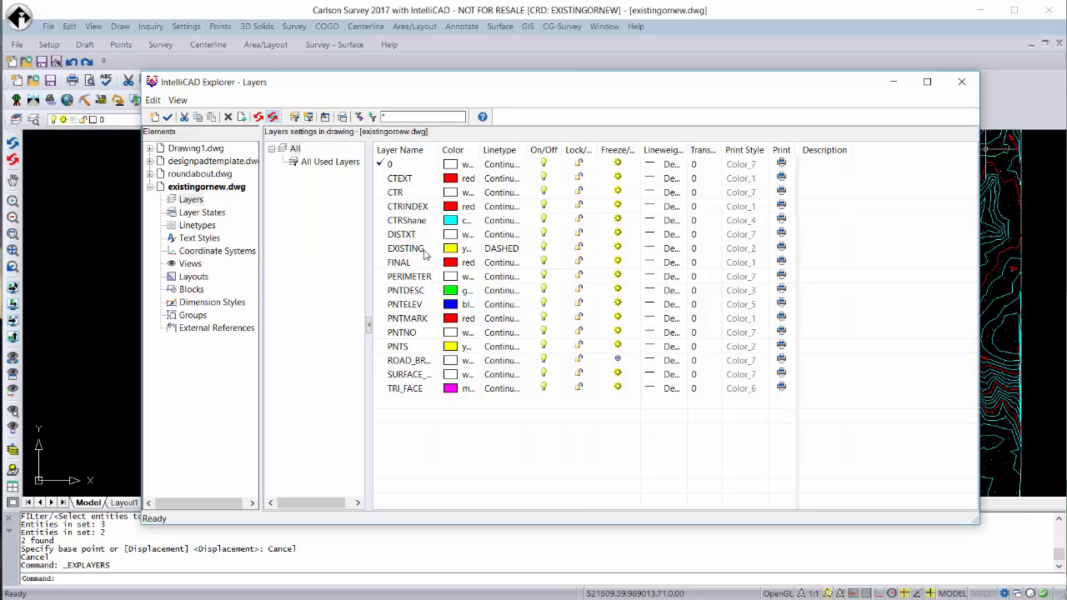
{"action": "left_click", "coordinate": [451, 206]}
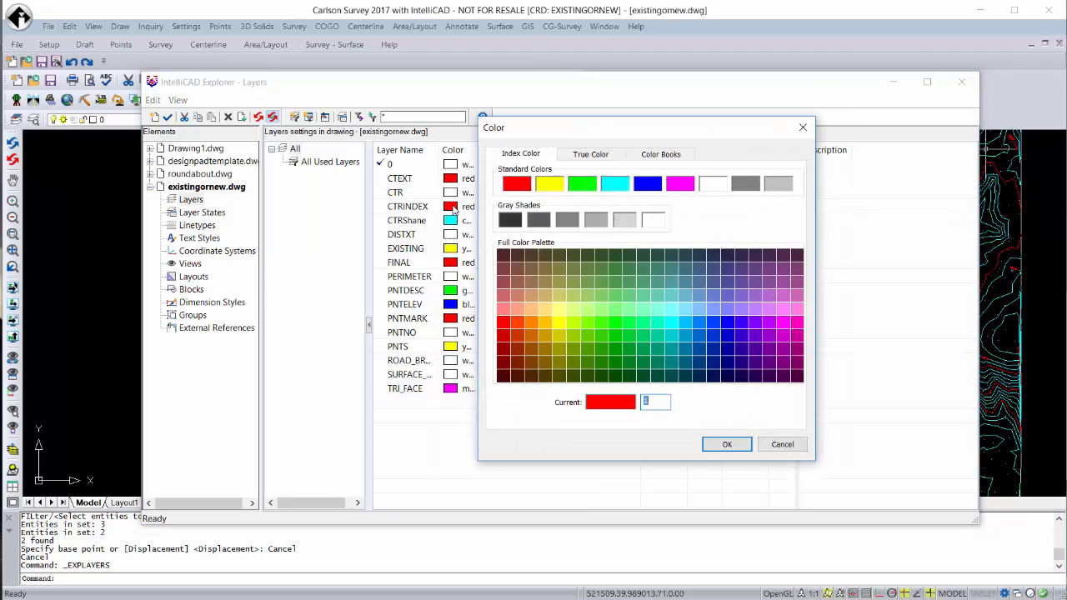
{"action": "left_click", "coordinate": [782, 444]}
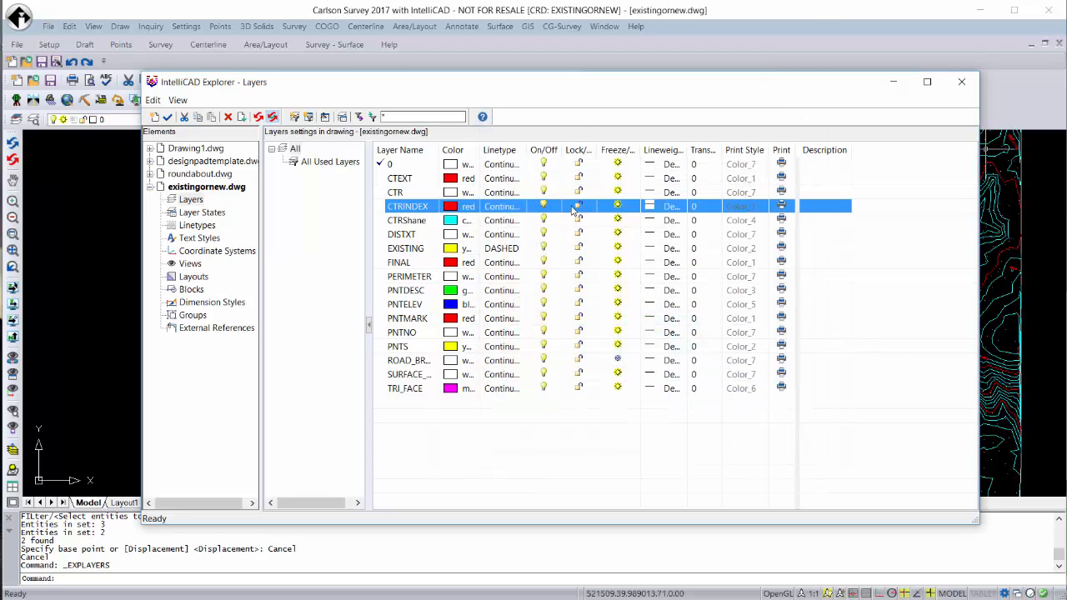
{"action": "left_click", "coordinate": [618, 206]}
{"action": "left_click", "coordinate": [617, 192]}
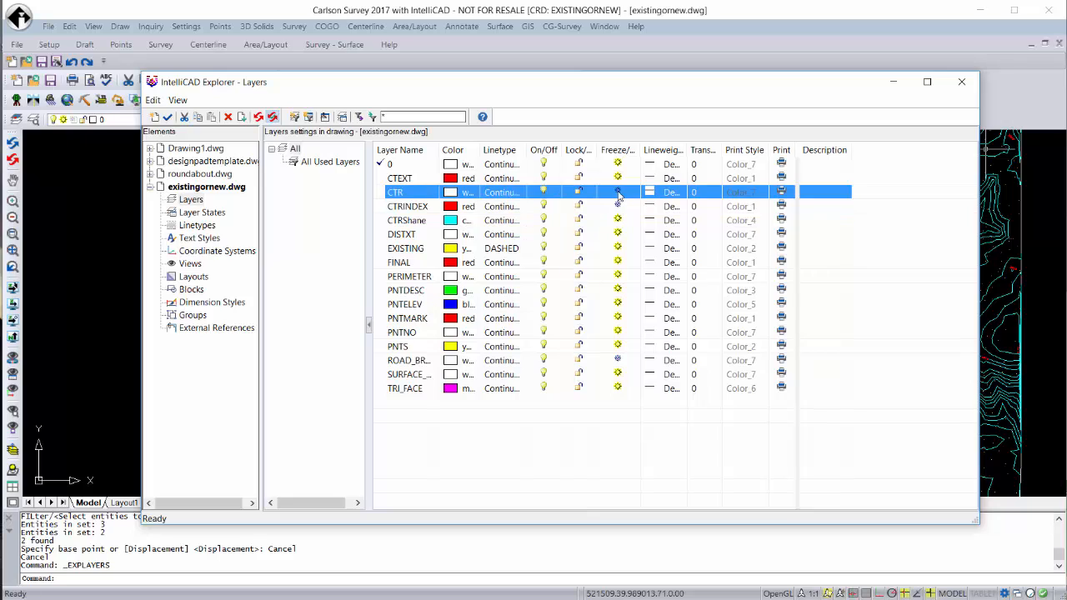
{"action": "left_click", "coordinate": [961, 82]}
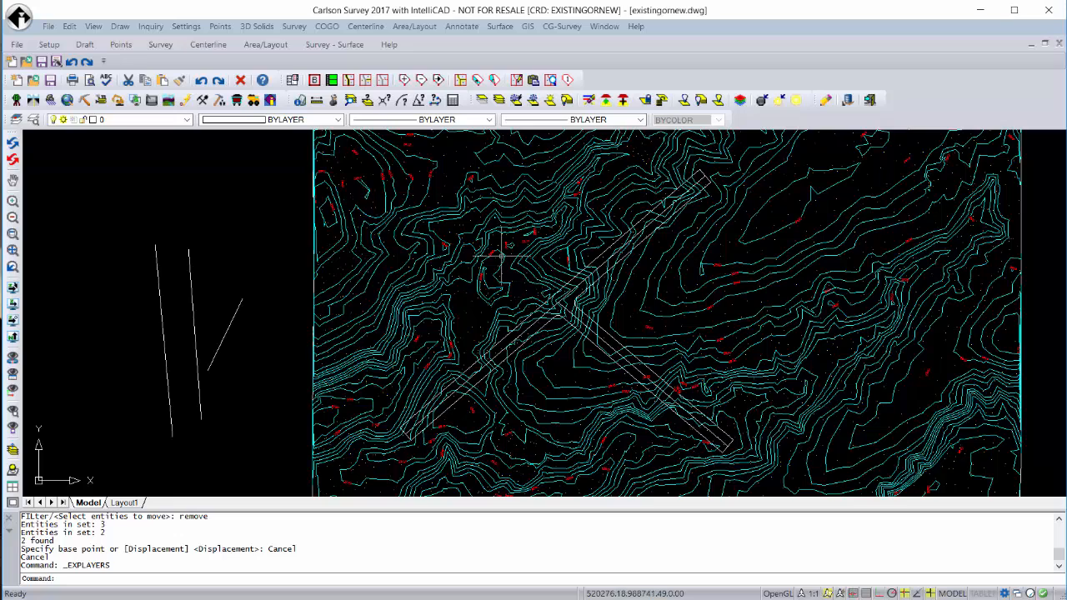
Repeat the layer manager command and freeze the CTRShane layer.
{"action": "key", "text": "Return"}
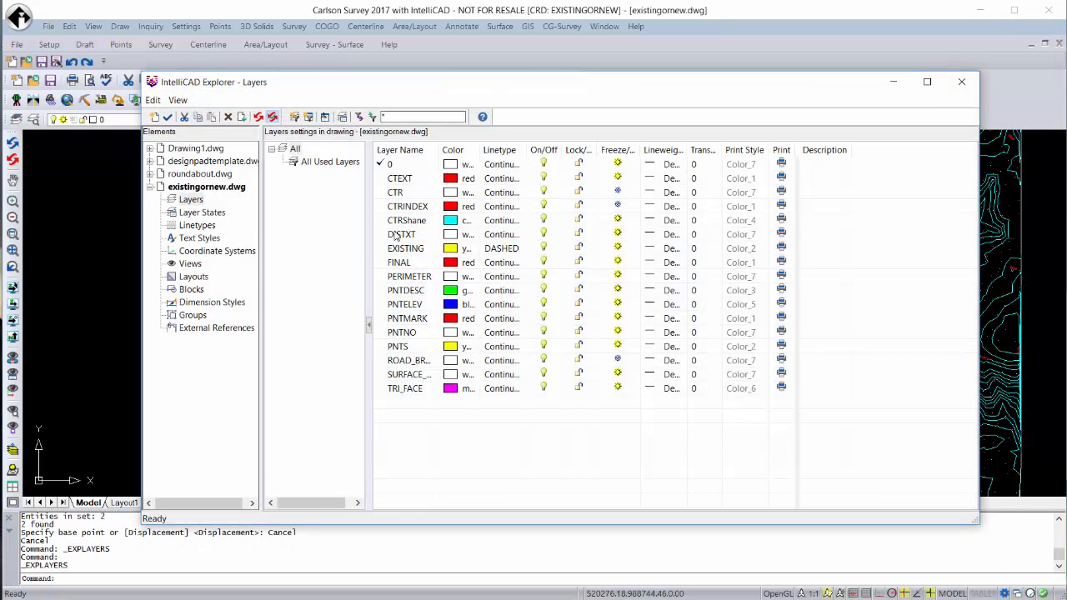
{"action": "left_click", "coordinate": [621, 220]}
{"action": "left_click", "coordinate": [960, 81]}
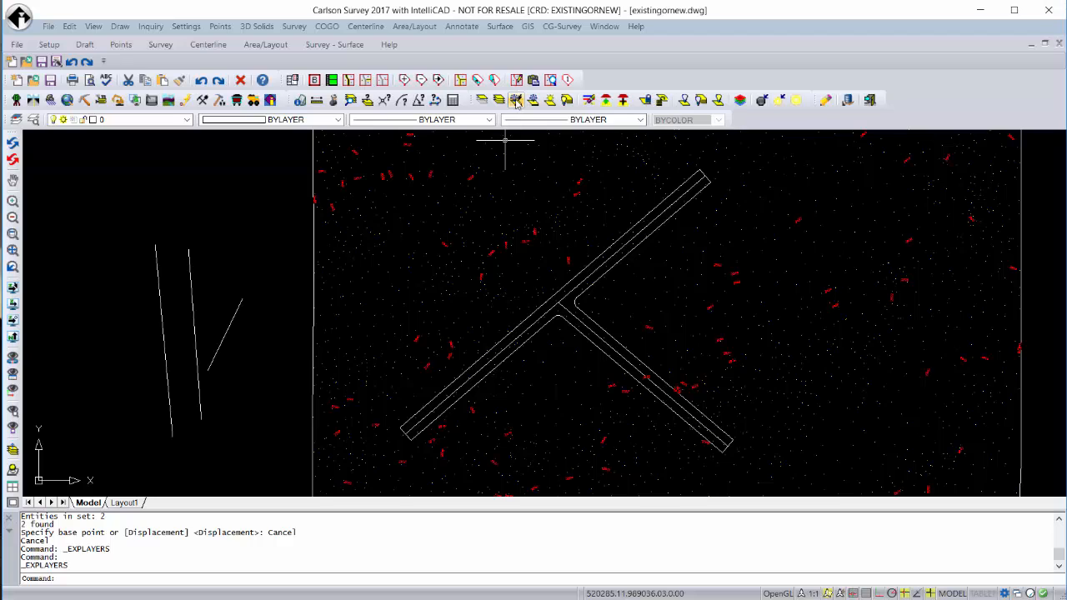
Freeze the layer of the red contour labels by picking one of them in the drawing.
{"action": "left_click", "coordinate": [516, 100]}
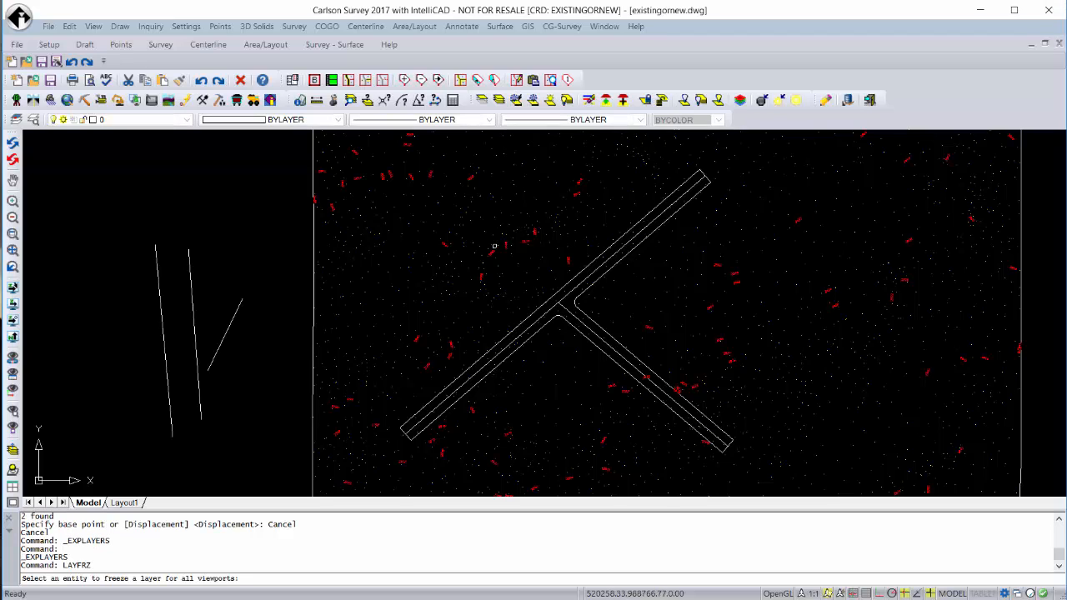
{"action": "left_click", "coordinate": [492, 249]}
{"action": "key", "text": "Return"}
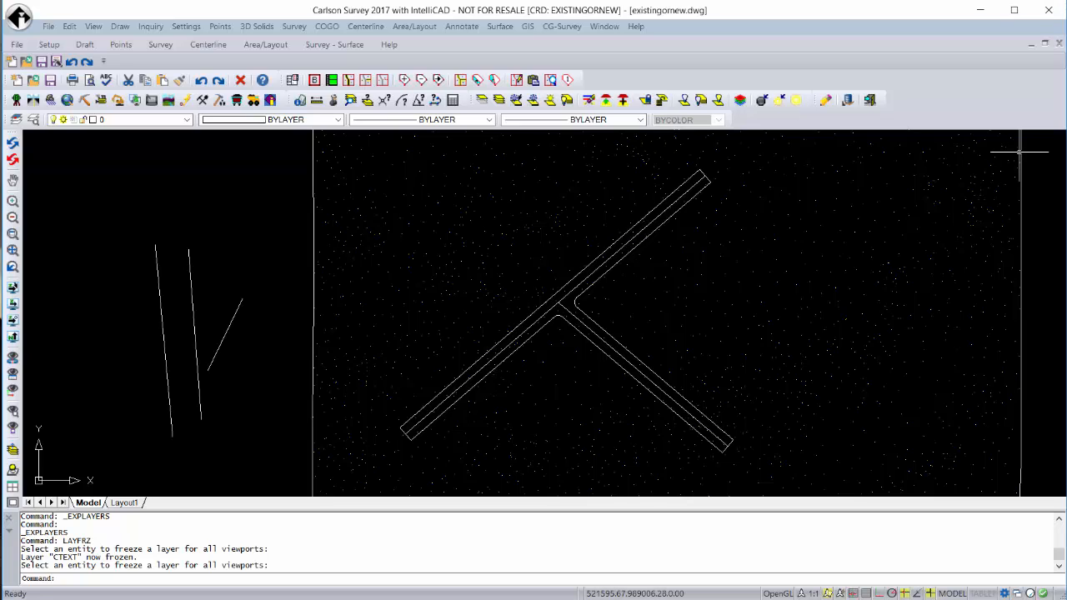
Thaw the contour layers CTRShane, CTRINDEX and CTR.
{"action": "left_click", "coordinate": [180, 119]}
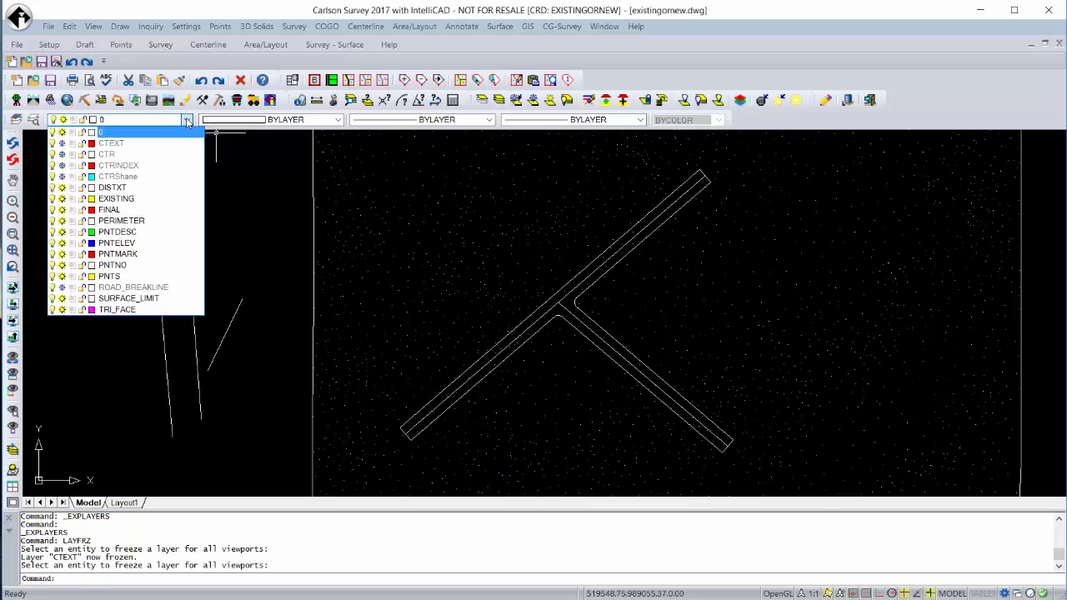
{"action": "left_click", "coordinate": [61, 175]}
{"action": "left_click", "coordinate": [61, 165]}
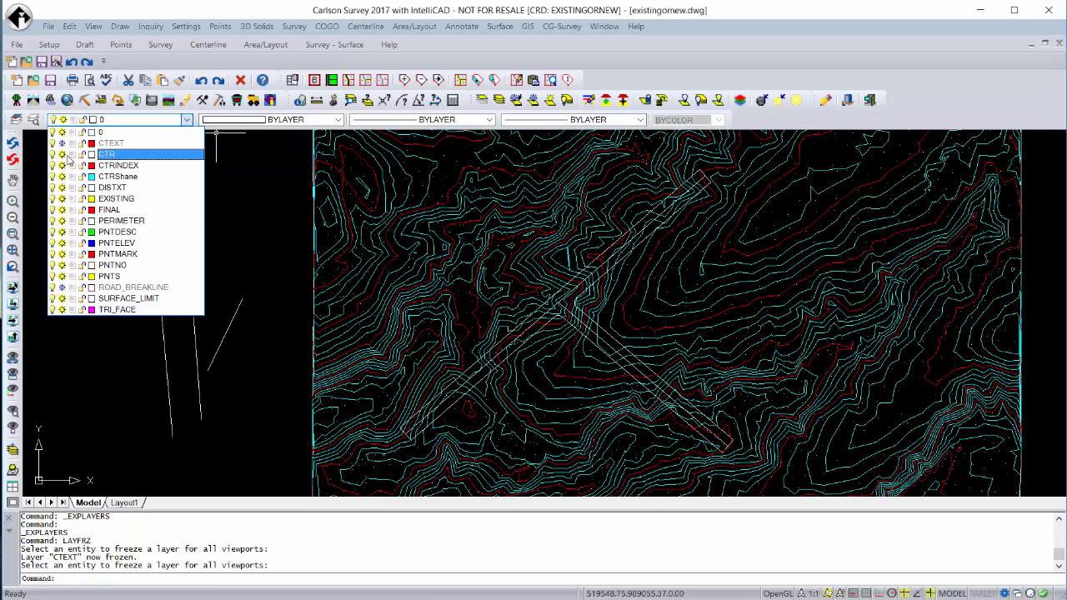
{"action": "left_click", "coordinate": [248, 180]}
{"action": "double_click", "coordinate": [231, 178]}
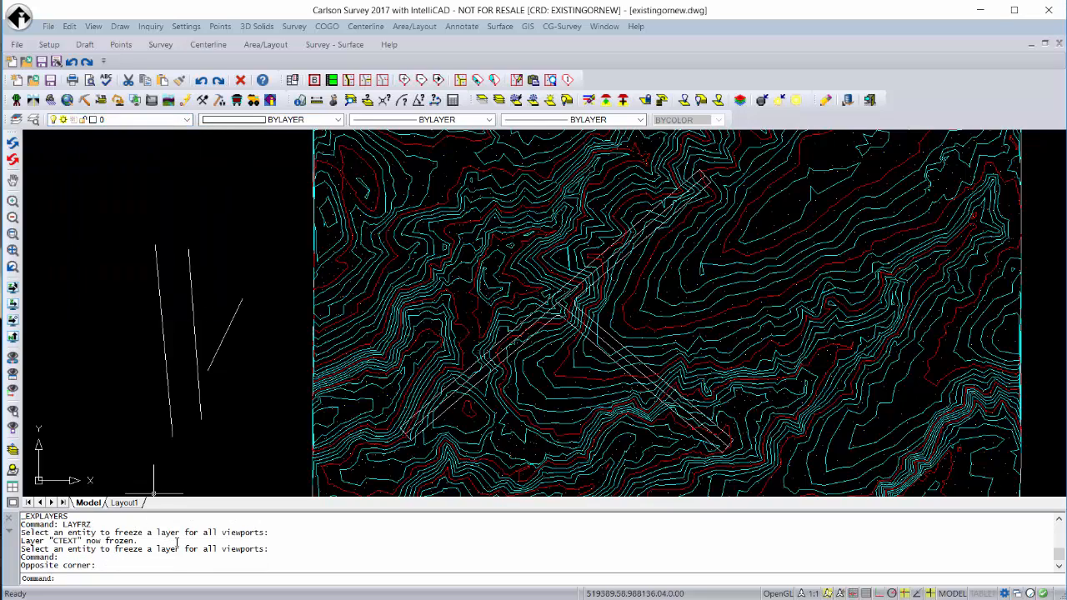
View the drawing's layer settings using the LA command alias, and return to the drawing.
{"action": "type", "text": "LA"}
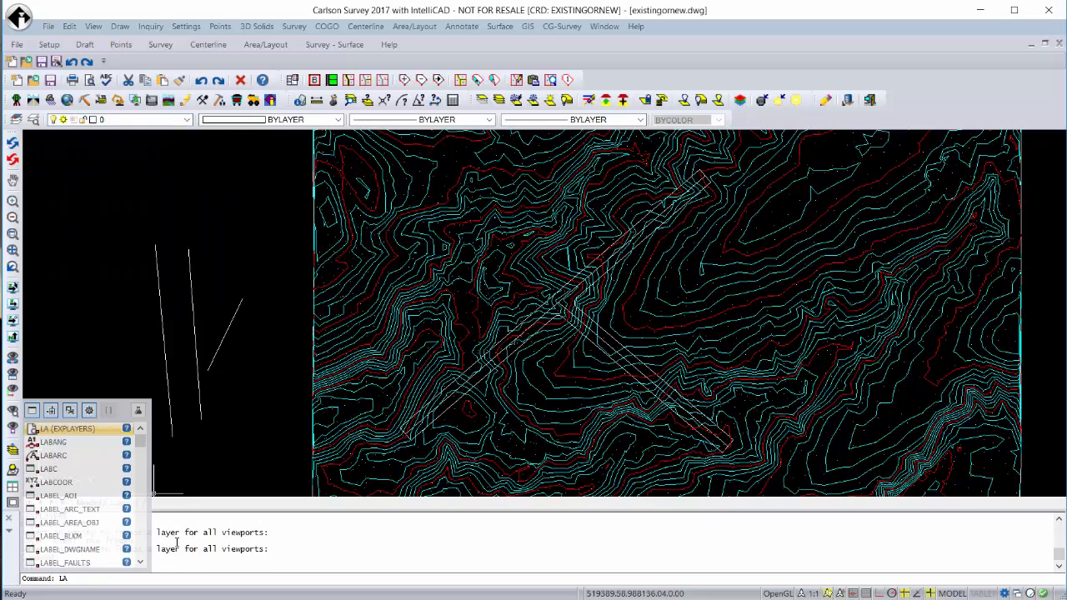
{"action": "key", "text": "Return"}
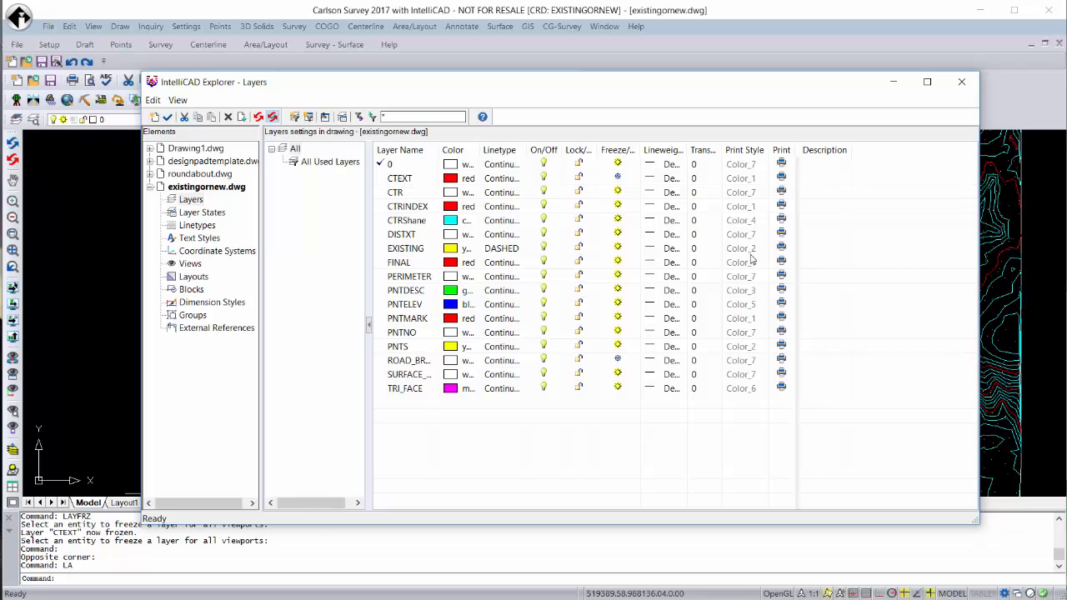
{"action": "left_click", "coordinate": [961, 81]}
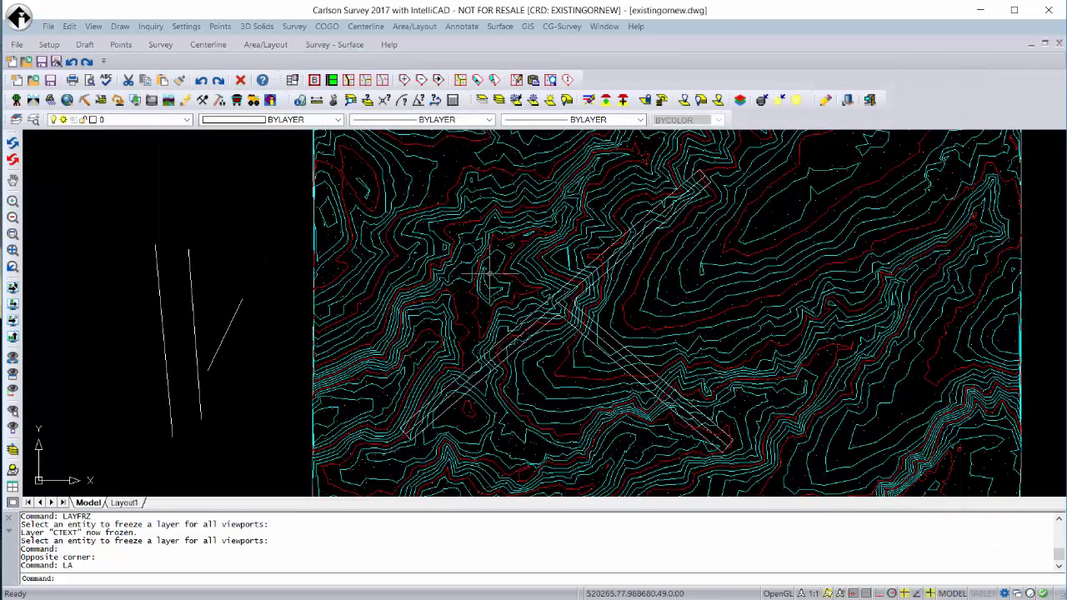
Make EXISTING the current layer.
{"action": "left_click", "coordinate": [146, 122]}
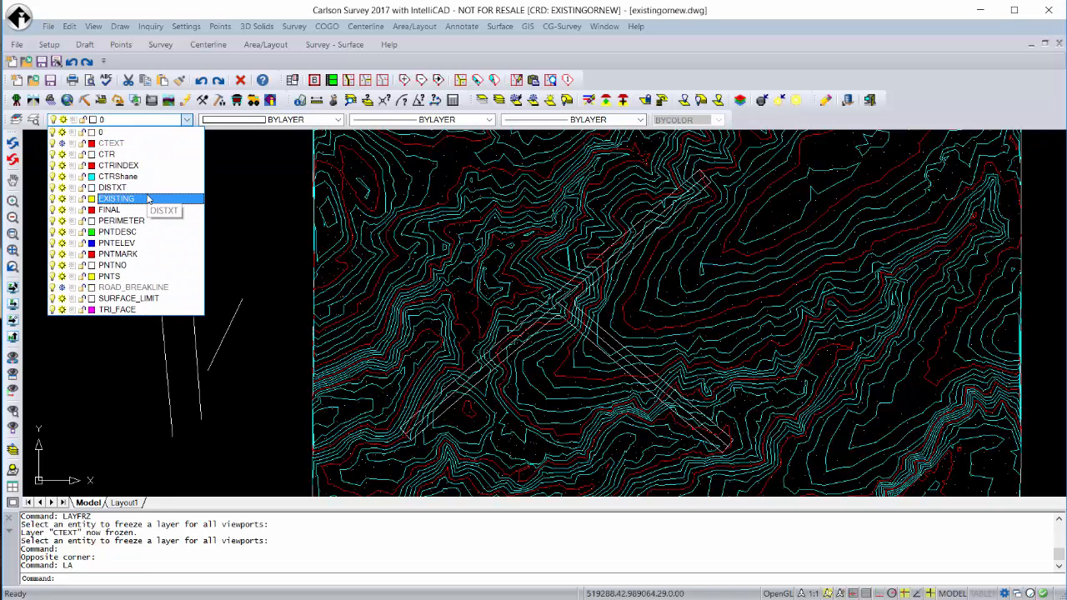
{"action": "left_click", "coordinate": [147, 199]}
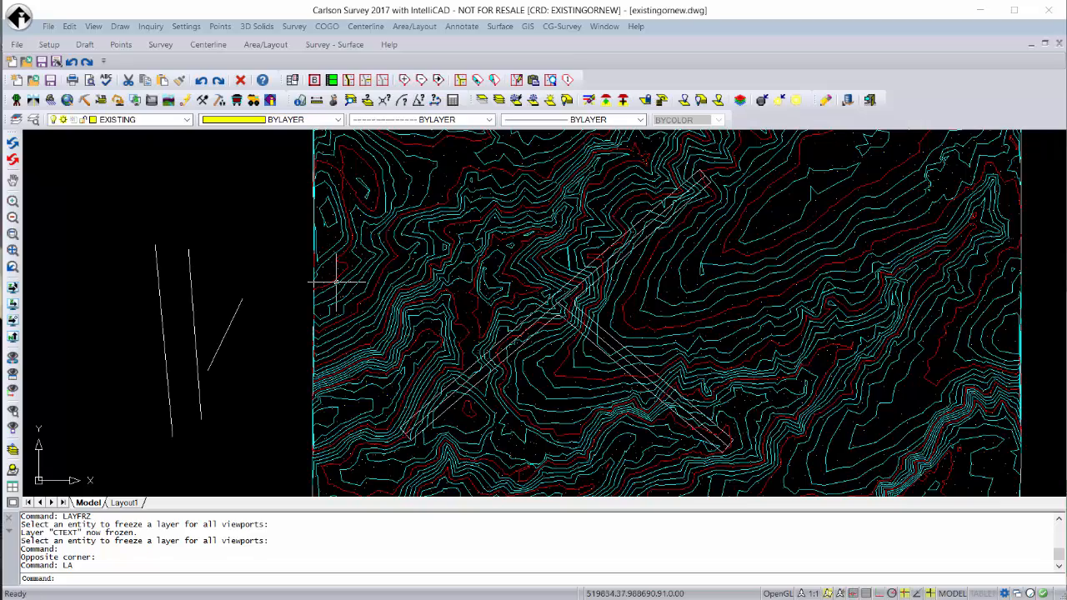
{"action": "mouse_move", "coordinate": [500, 282]}
{"action": "middle_mouse_down"}
{"action": "mouse_move", "coordinate": [228, 298]}
{"action": "mouse_move", "coordinate": [648, 283]}
{"action": "mouse_move", "coordinate": [262, 264]}
{"action": "mouse_move", "coordinate": [429, 247]}
{"action": "mouse_move", "coordinate": [467, 342]}
{"action": "middle_mouse_up"}
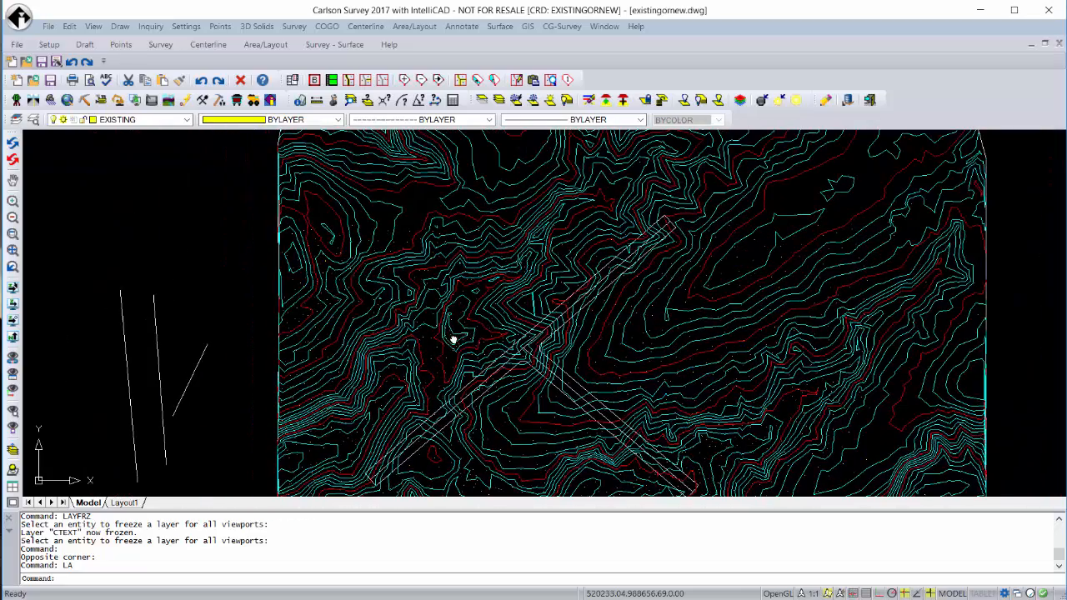
Search the available commands for "zoom" and run Zoom Extents on All Layouts.
{"action": "left_click", "coordinate": [632, 28]}
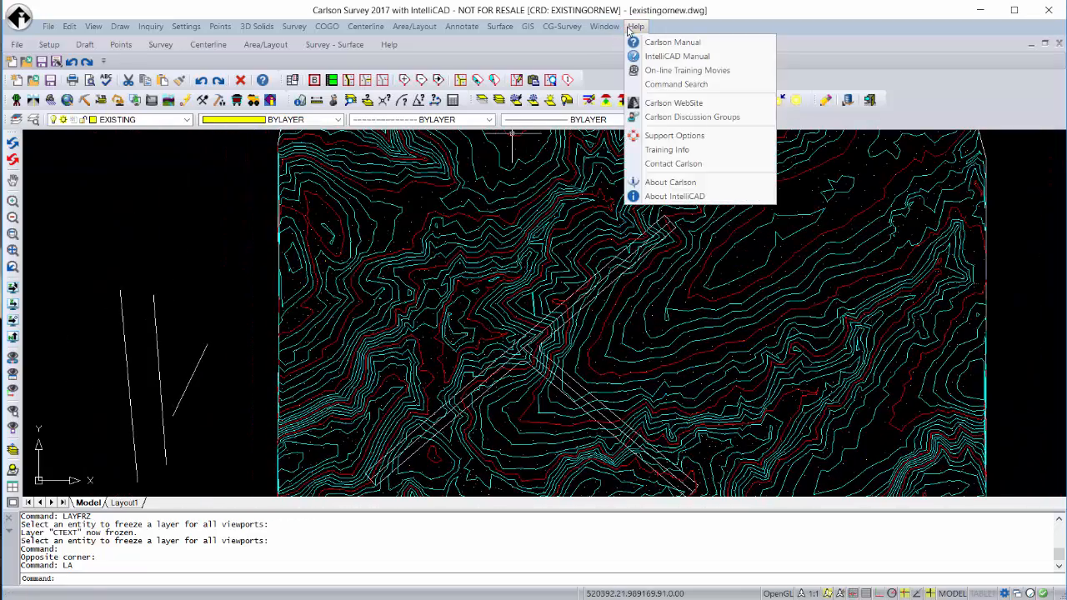
{"action": "left_click", "coordinate": [664, 84]}
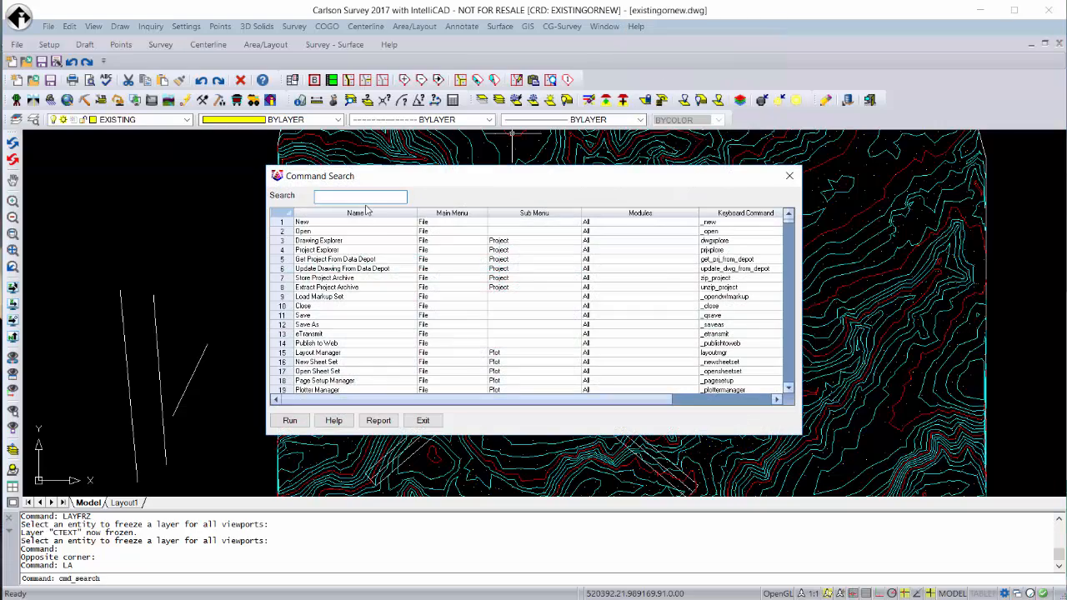
{"action": "type", "text": "z"}
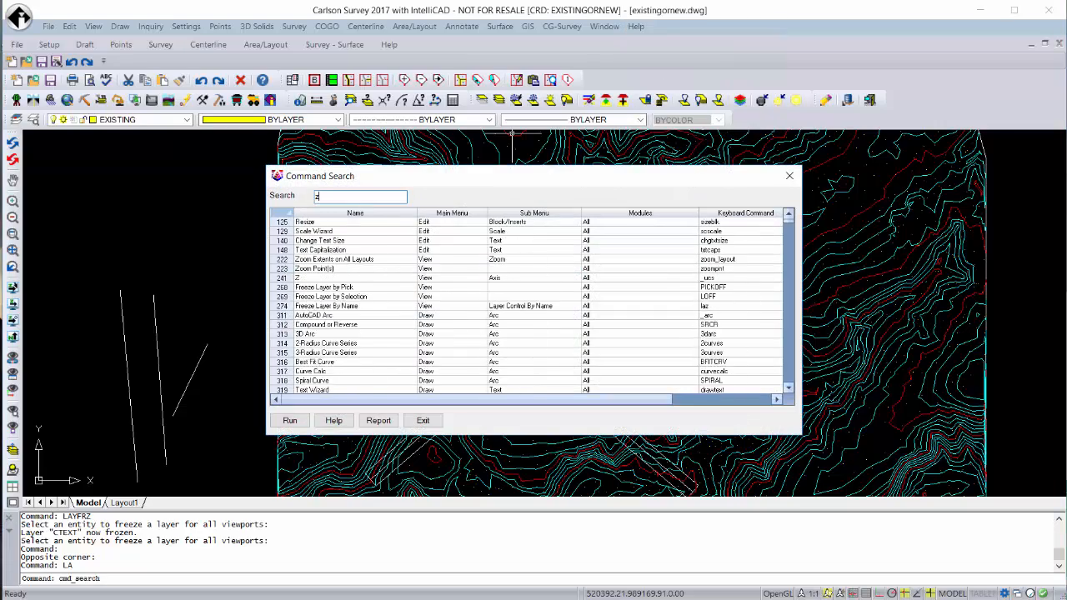
{"action": "type", "text": "o"}
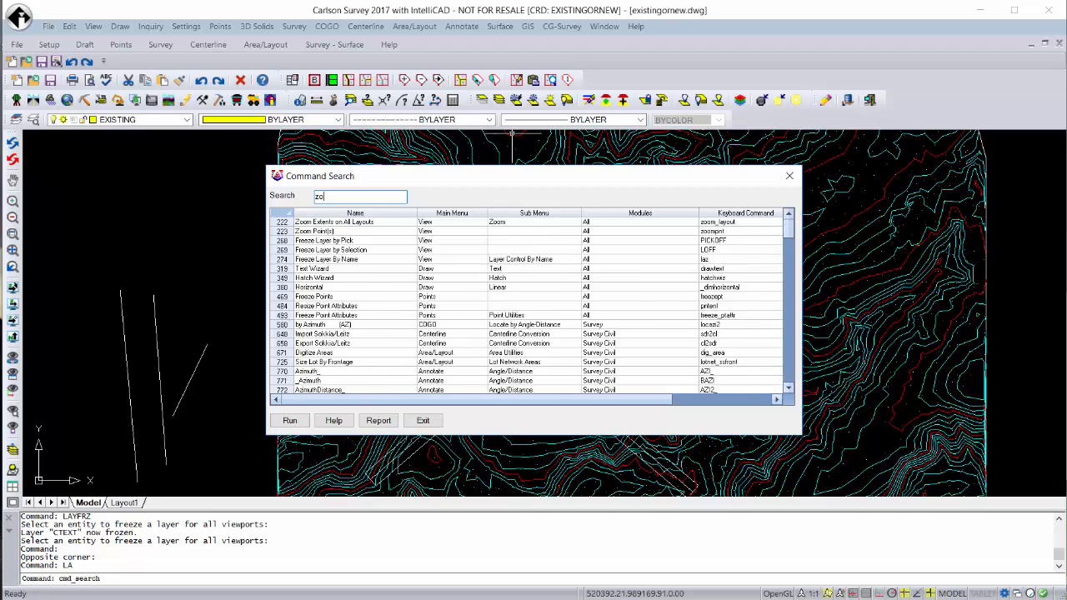
{"action": "type", "text": "om"}
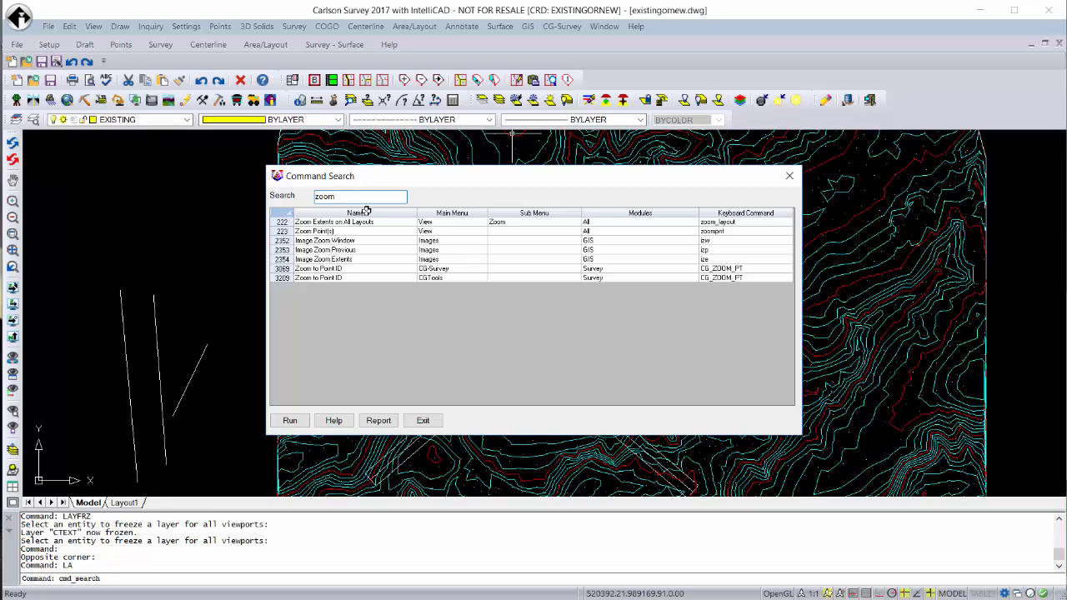
{"action": "left_click", "coordinate": [278, 222]}
{"action": "left_click", "coordinate": [289, 421]}
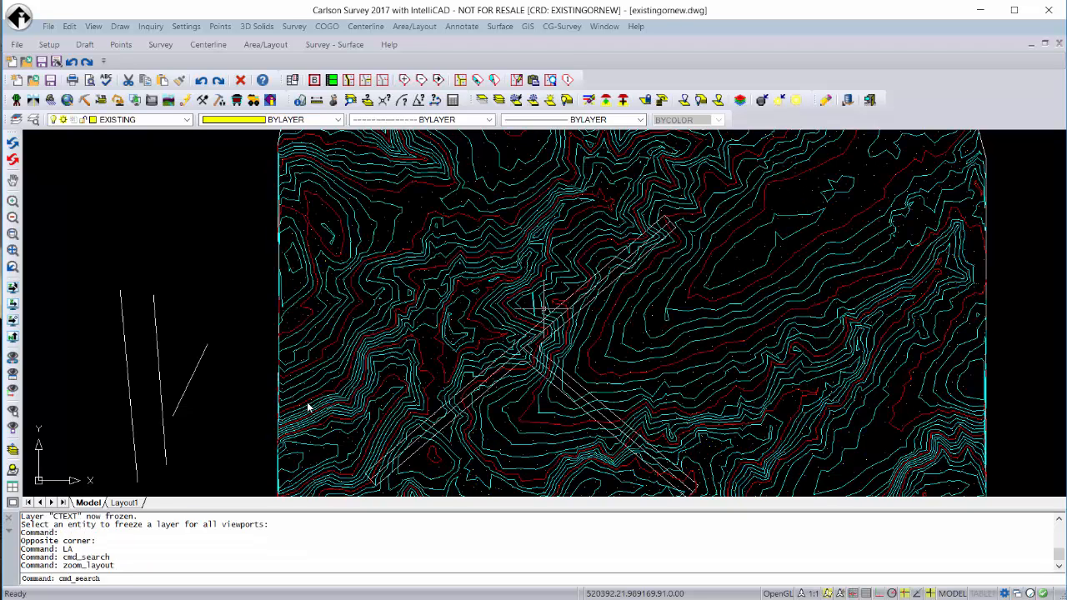